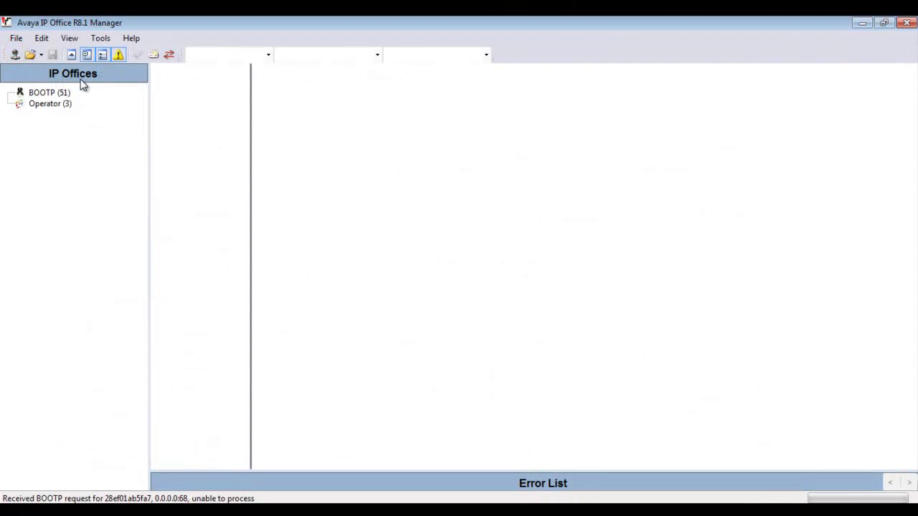
# Step: Read the SIMS_81FP1 system's configuration, logging in as Administrator
pyautogui.click(15, 55)
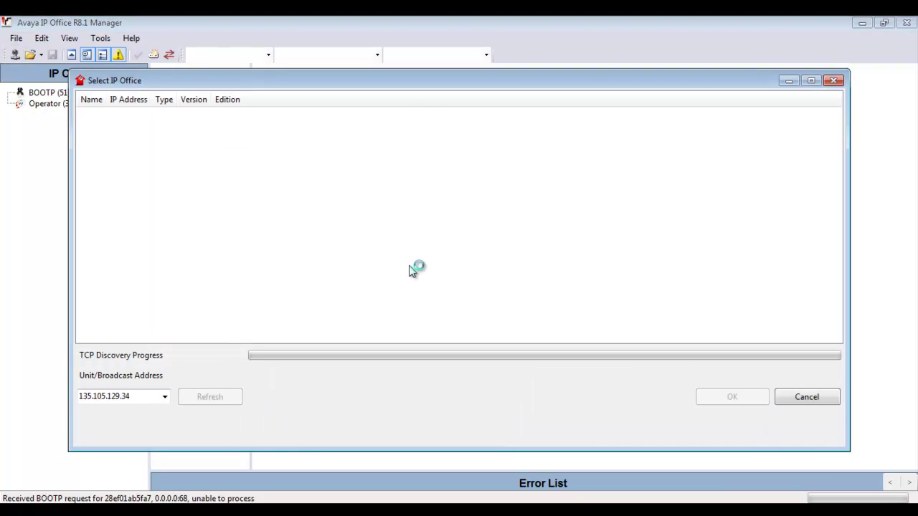
pyautogui.click(83, 128)
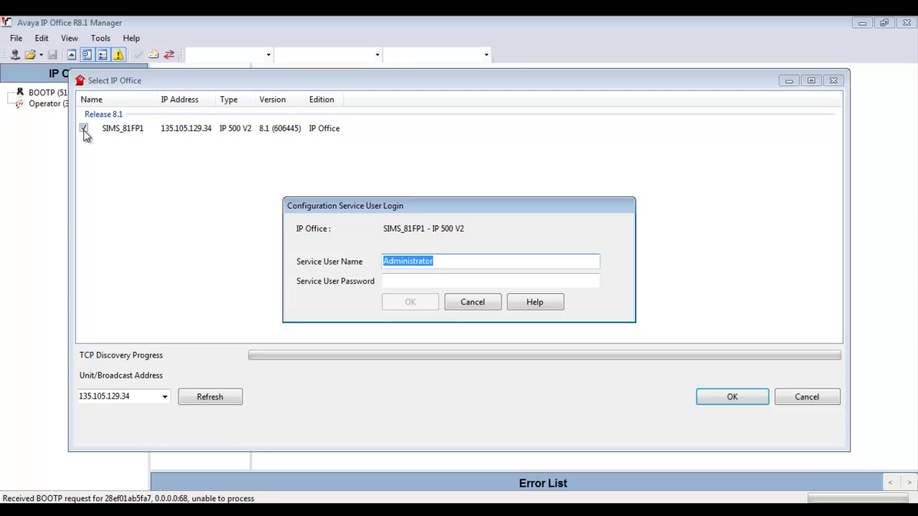
pyautogui.press('Tab')
pyautogui.write('Administrator')
pyautogui.press('Return')
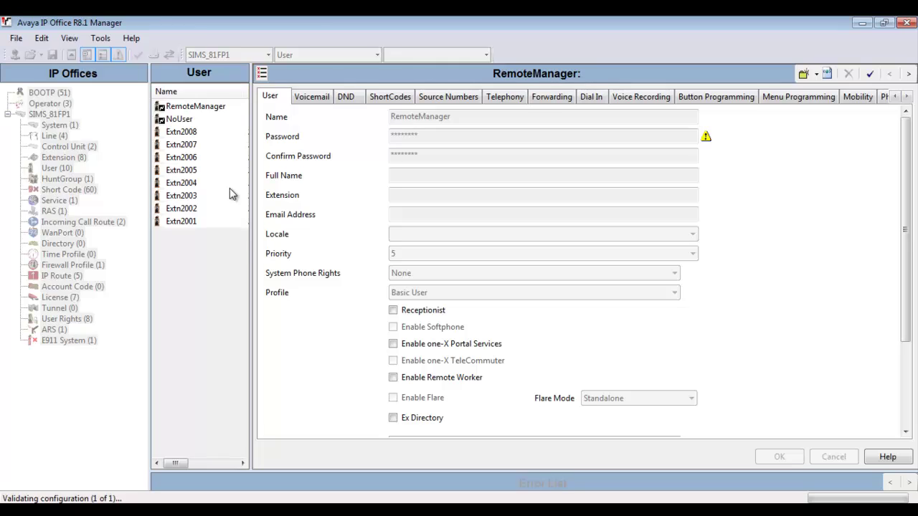
# Step: Show the empty NAPT rule table of the AVAYA_SUPPORT service
pyautogui.click(57, 202)
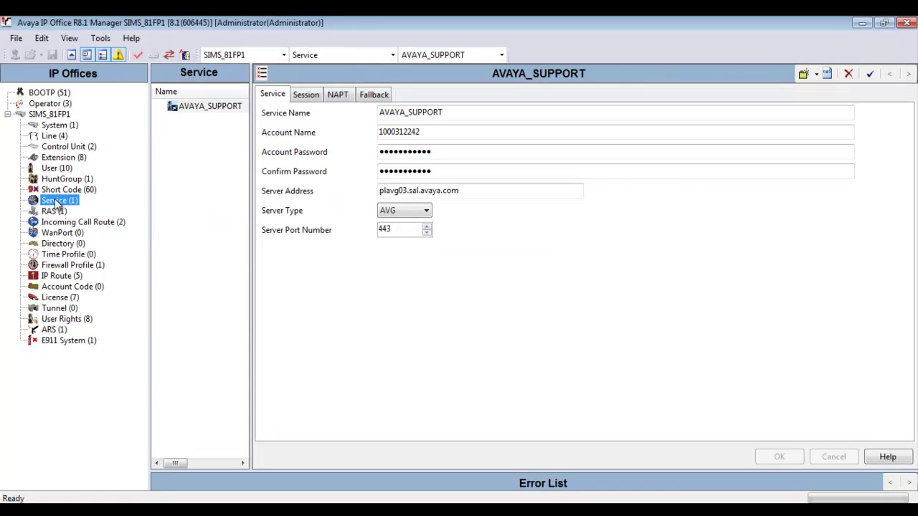
pyautogui.click(207, 107)
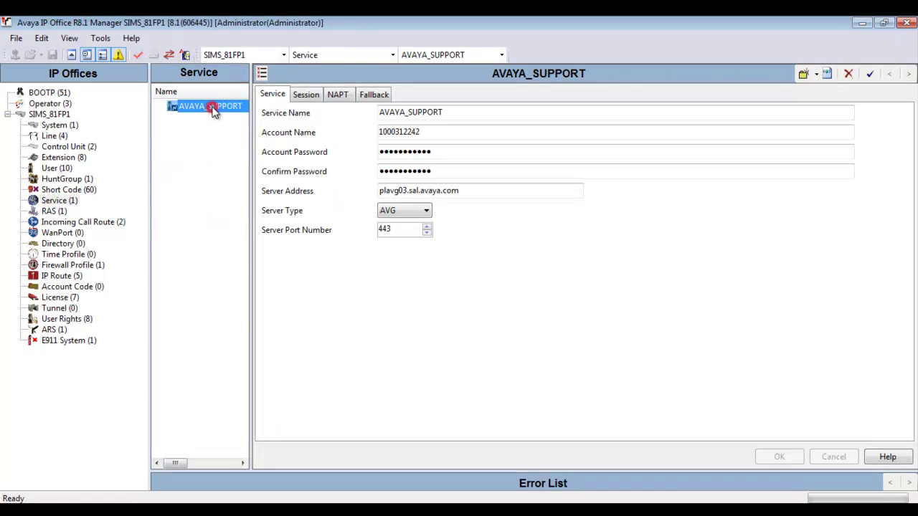
pyautogui.click(338, 96)
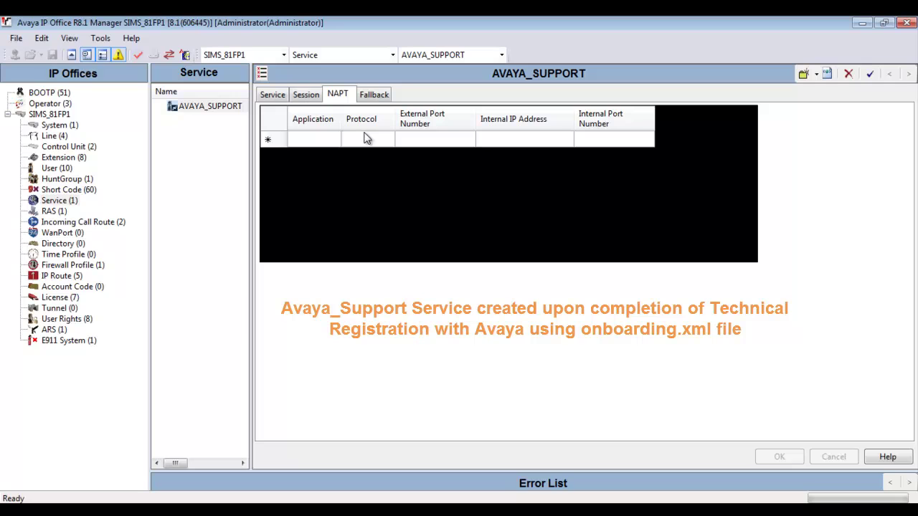
# Step: Add a VMPro NAPT rule with internal IP address 192.168.1.45
pyautogui.click(278, 140)
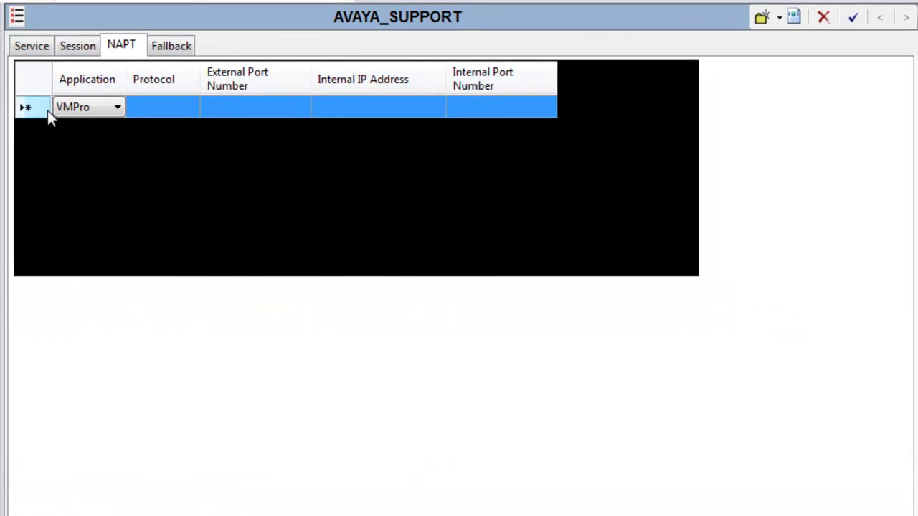
pyautogui.click(117, 108)
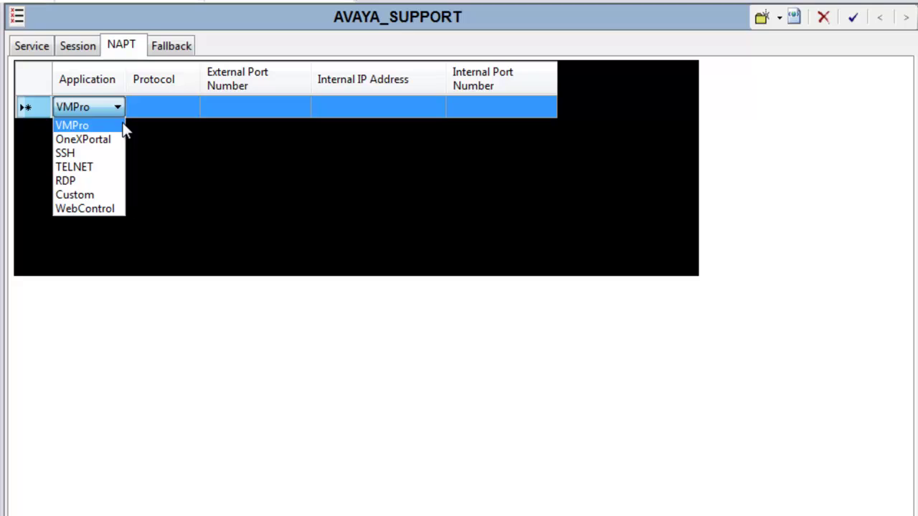
pyautogui.click(121, 125)
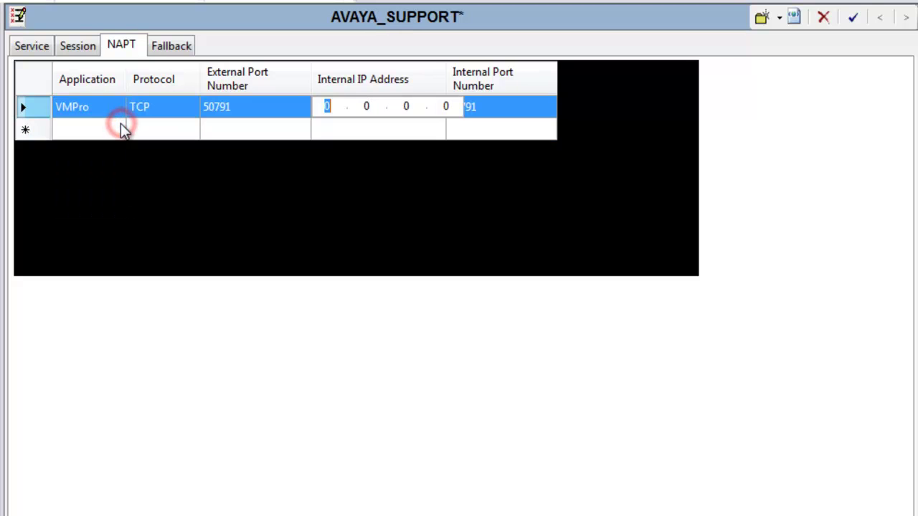
pyautogui.write('192.168.1.45')
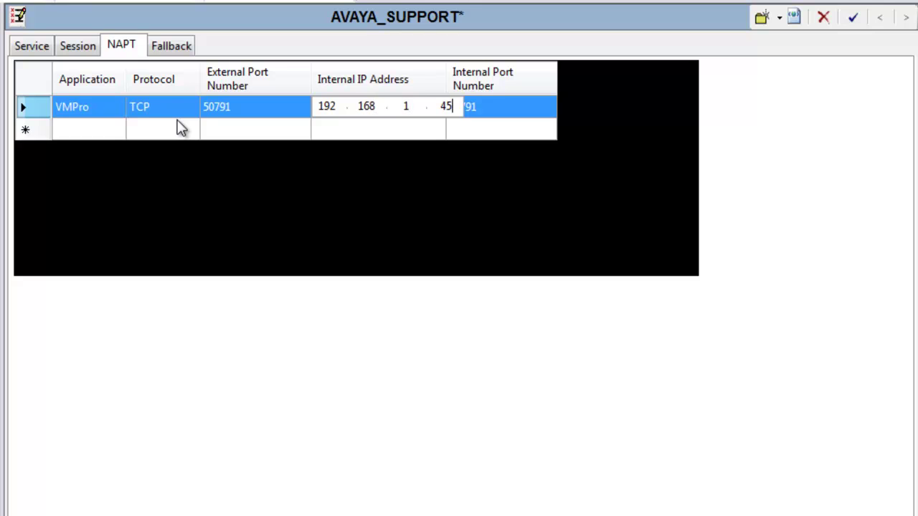
pyautogui.click(94, 130)
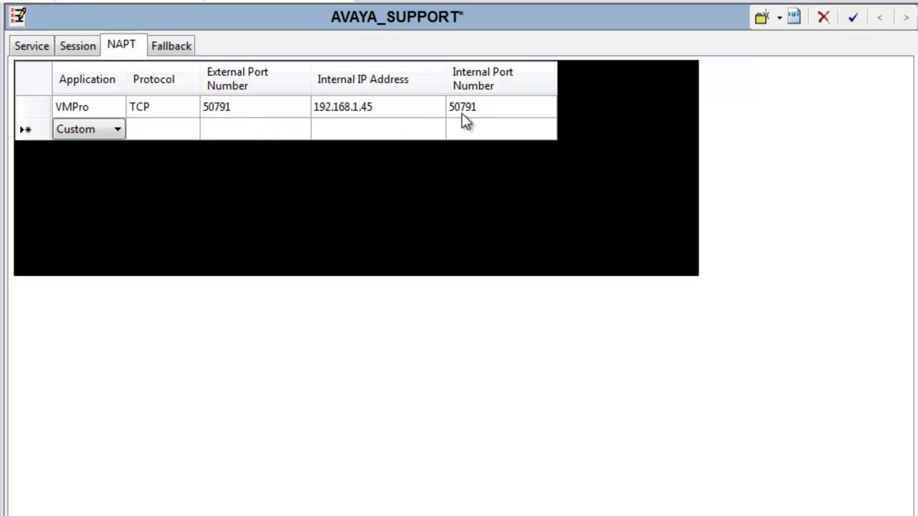
# Step: Check the VMPro rule's external and internal ports are both 50791
pyautogui.click(490, 108)
pyautogui.click(491, 108)
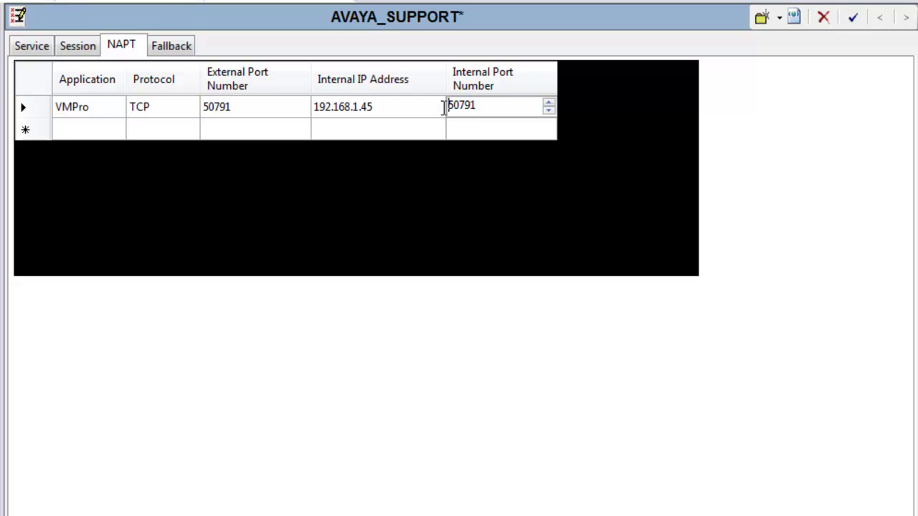
pyautogui.click(254, 106)
pyautogui.click(254, 106)
pyautogui.click(375, 105)
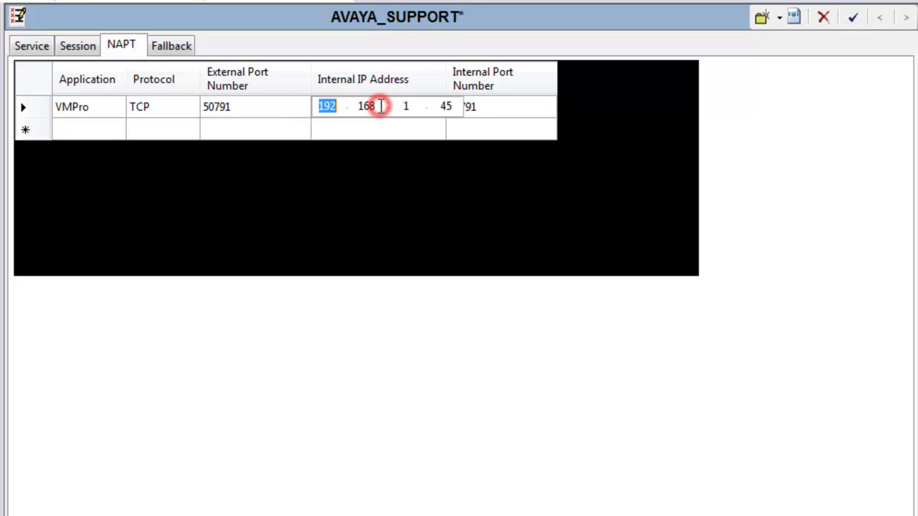
pyautogui.click(486, 108)
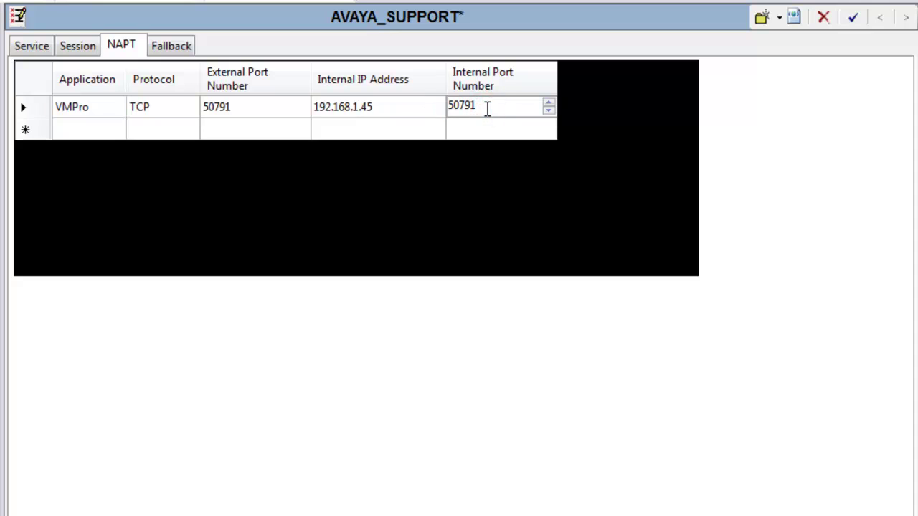
# Step: Add a OneXPortal NAPT rule pointing to internal IP 192.168.1.46
pyautogui.click(44, 127)
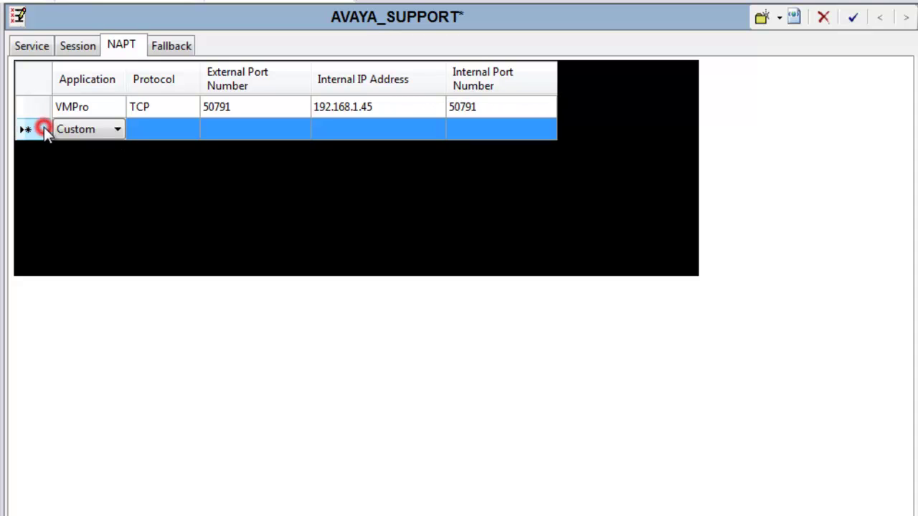
pyautogui.click(117, 128)
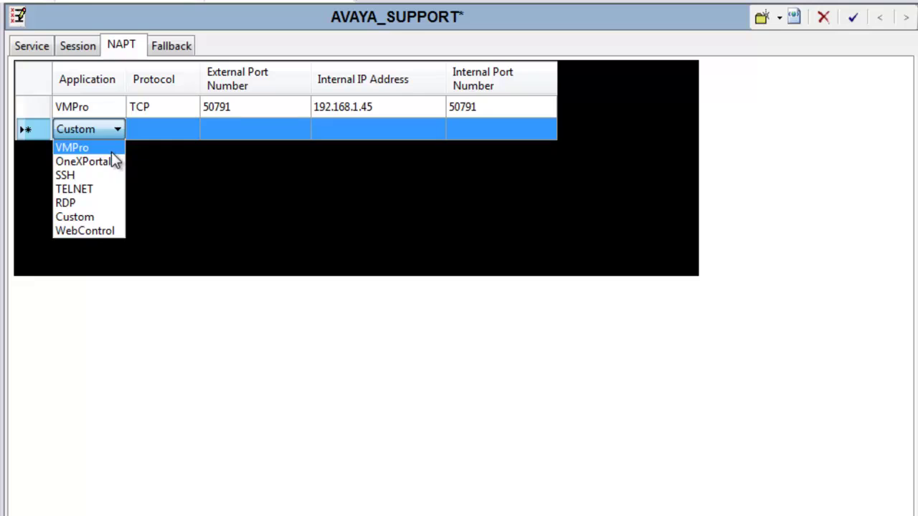
pyautogui.click(113, 160)
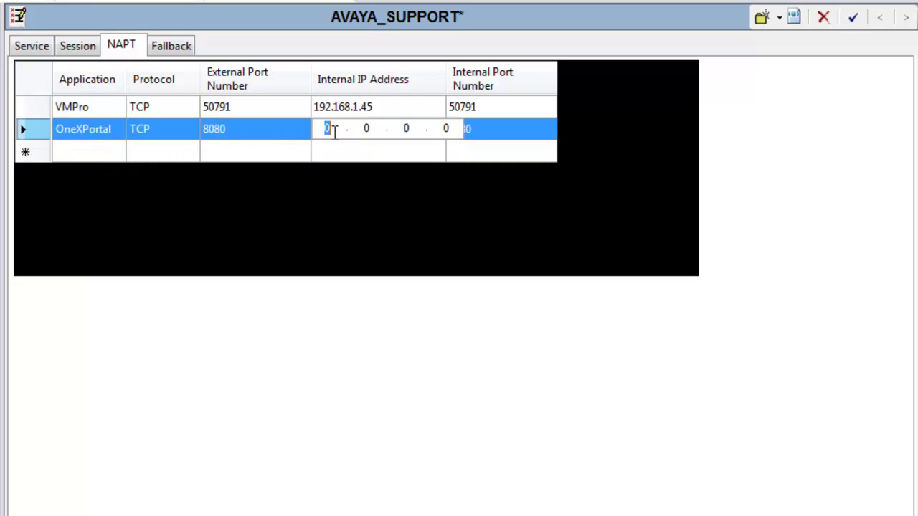
pyautogui.write('192.168.1')
pyautogui.press('.')
pyautogui.write('46')
pyautogui.press('Return')
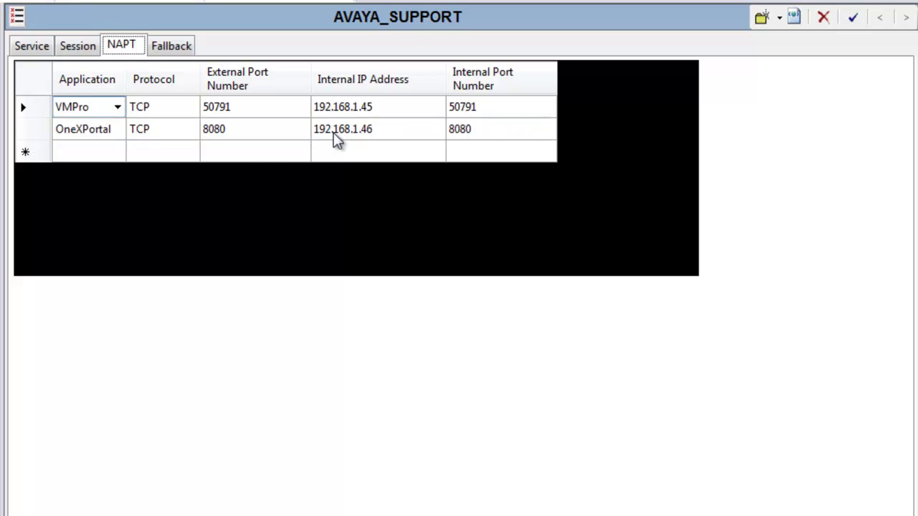
# Step: Add an SSH NAPT rule pointing to internal IP 192.168.1.47
pyautogui.click(119, 151)
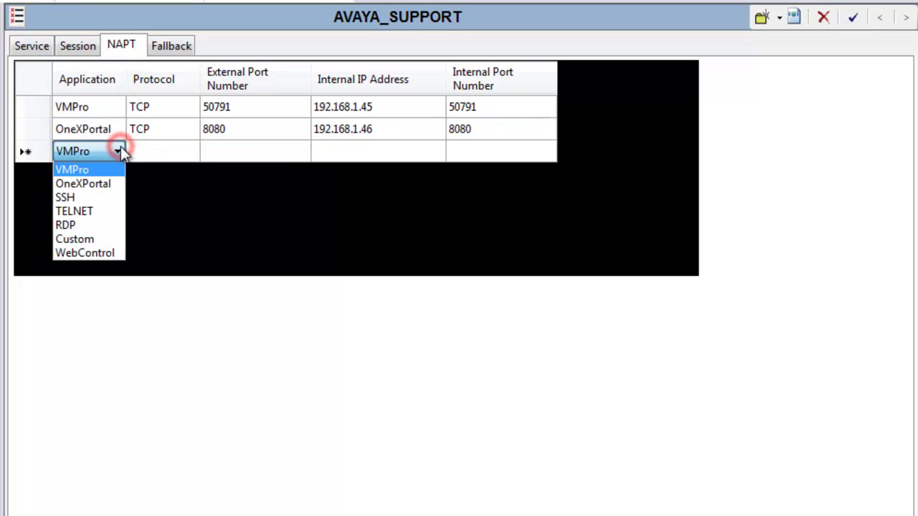
pyautogui.click(104, 198)
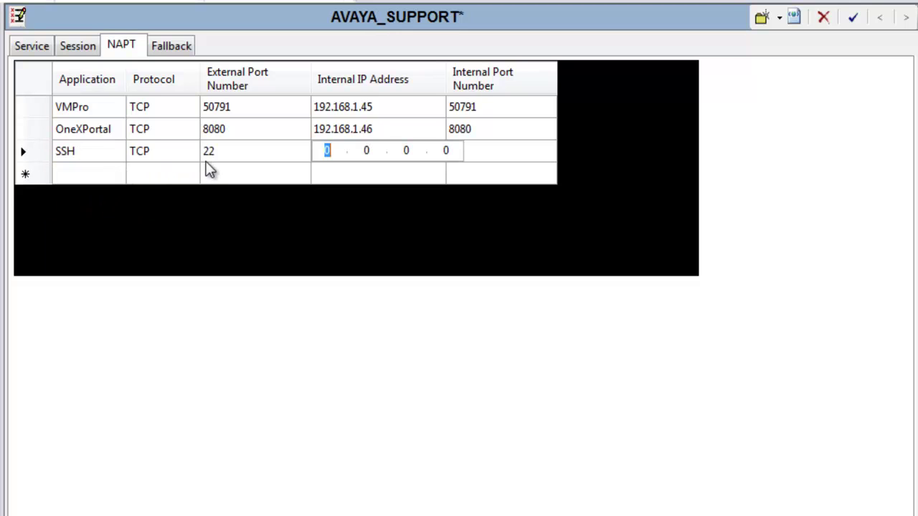
pyautogui.write('192.168.1')
pyautogui.press('.')
pyautogui.write('47')
pyautogui.press('Return')
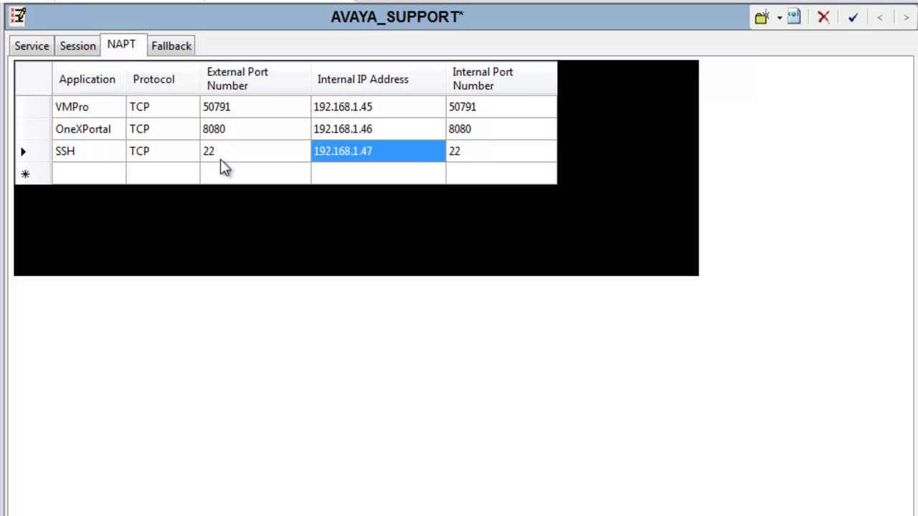
# Step: Add an RDP NAPT rule pointing to internal IP 192.168.1.245
pyautogui.click(111, 176)
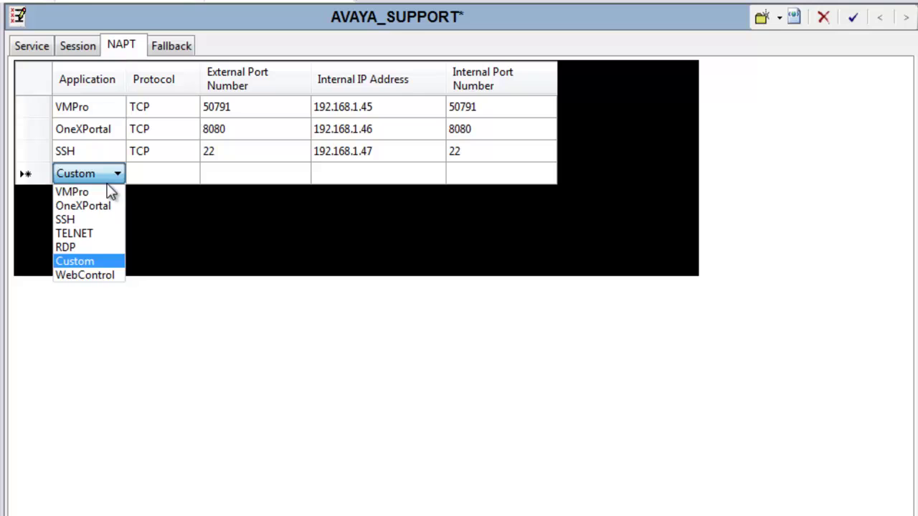
pyautogui.click(105, 246)
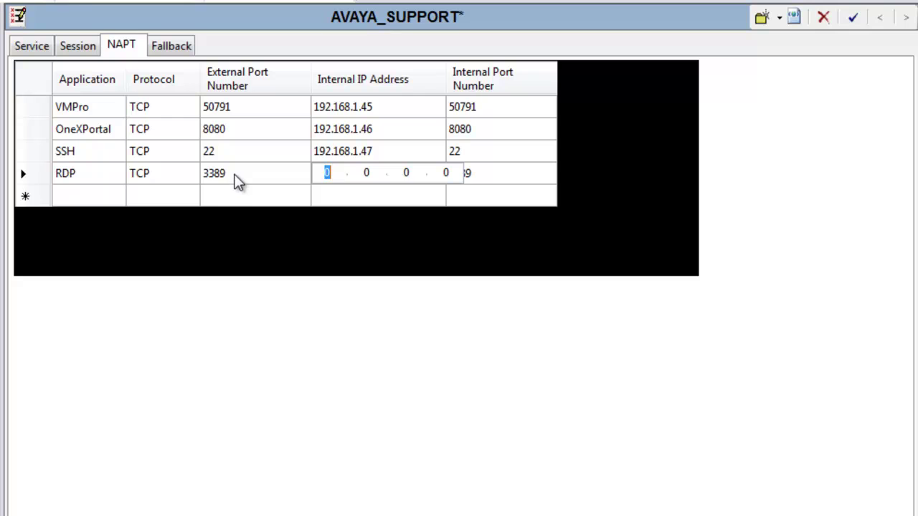
pyautogui.write('192.168.1.245')
pyautogui.press('Return')
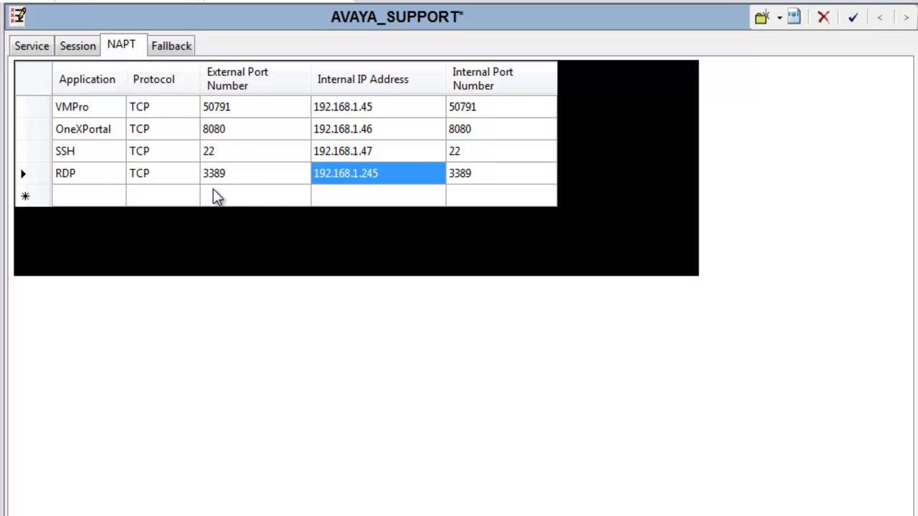
# Step: Add a WebControl NAPT rule pointing to internal IP 192.168.1.48
pyautogui.click(109, 194)
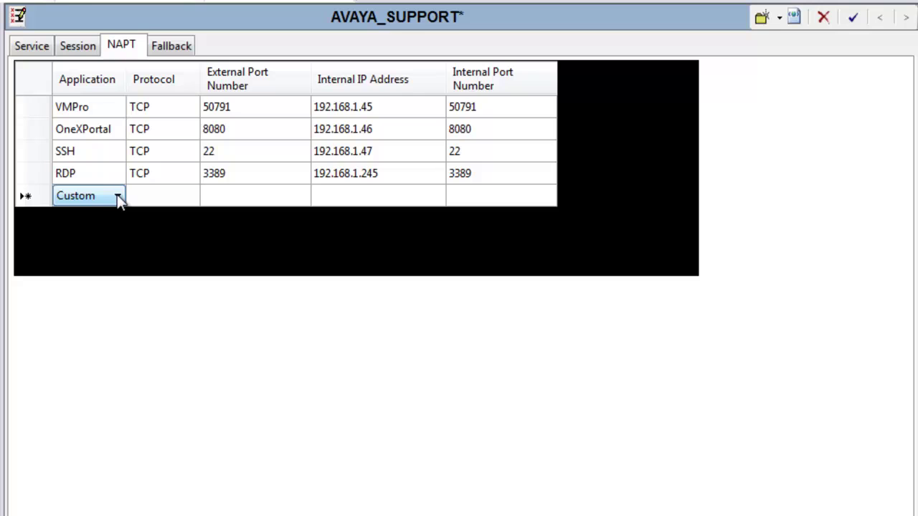
pyautogui.click(117, 196)
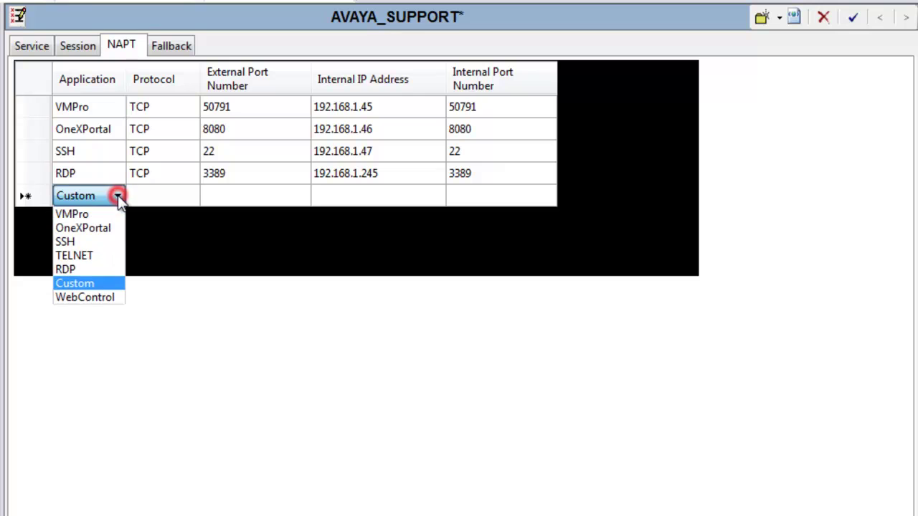
pyautogui.click(120, 300)
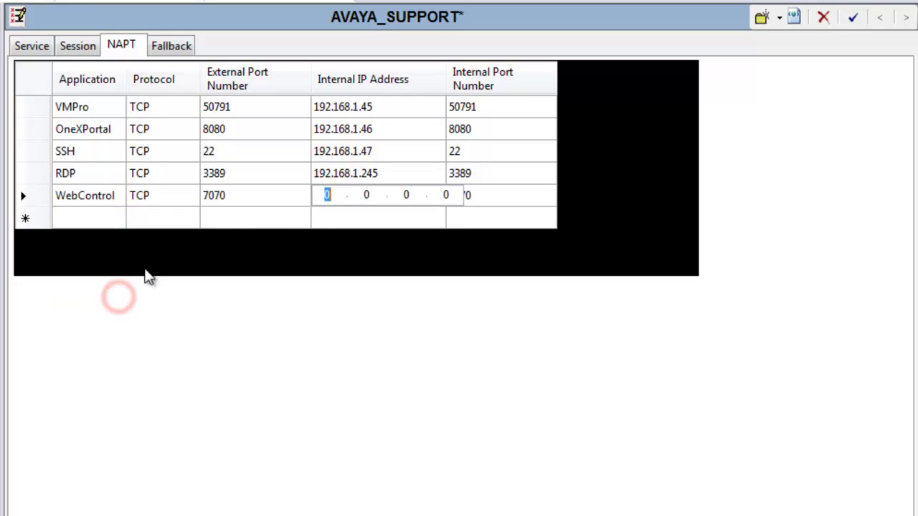
pyautogui.click(228, 197)
pyautogui.click(350, 201)
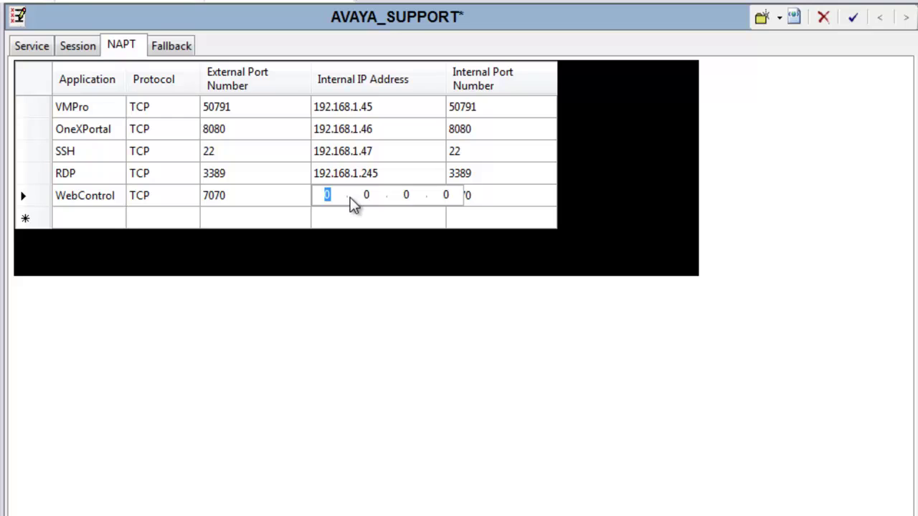
pyautogui.write('192.168.1')
pyautogui.press('.')
pyautogui.write('48')
pyautogui.press('Return')
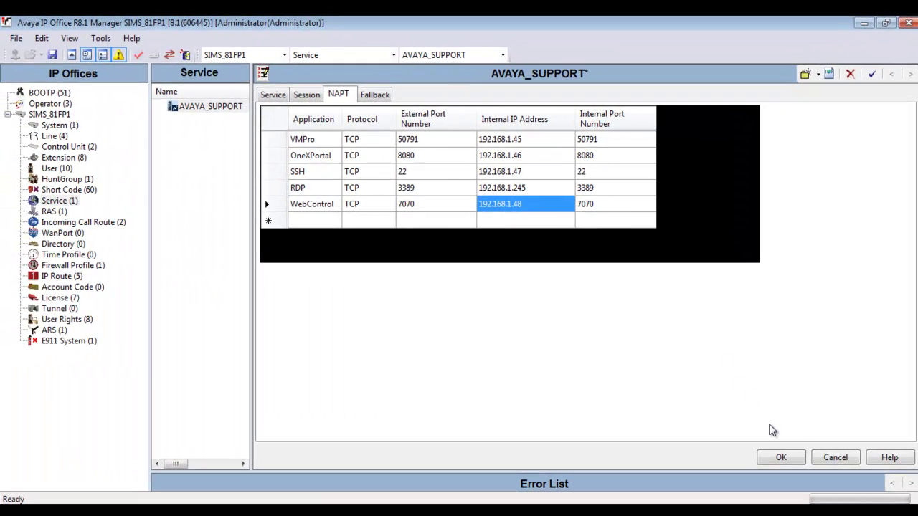
# Step: Apply the NAPT rules and save the configuration to SIMS_81FP1 using Merge
pyautogui.click(780, 457)
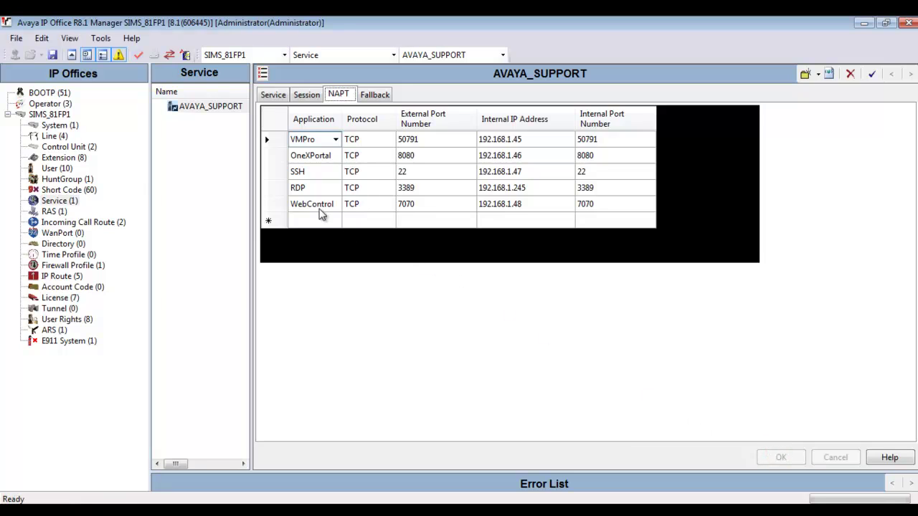
pyautogui.click(53, 55)
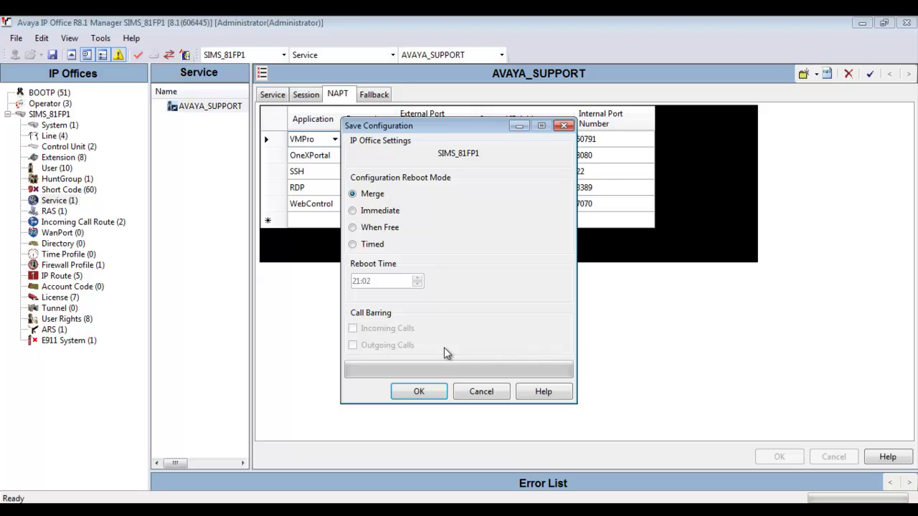
pyautogui.click(440, 393)
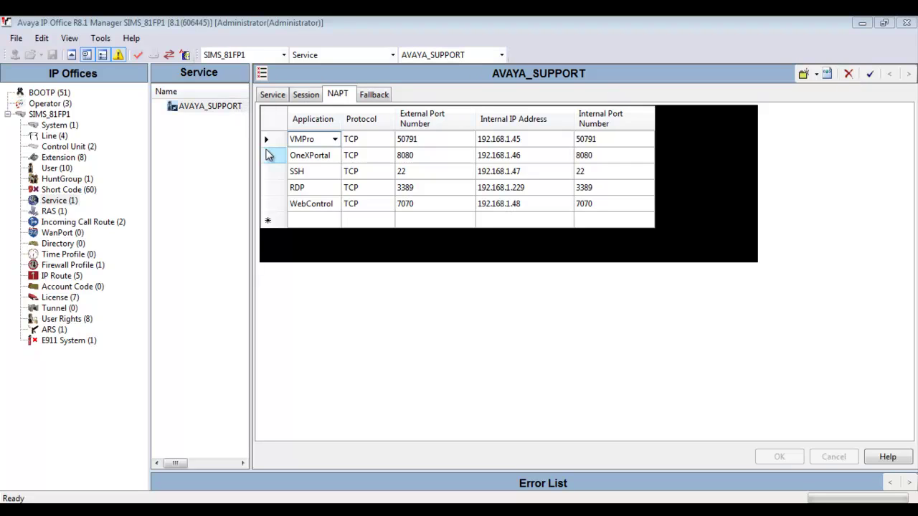
# Step: Delete the VMPro, OneXPortal, SSH and WebControl NAPT rules, leaving only RDP to 192.168.1.229
pyautogui.click(273, 144)
pyautogui.rightClick(273, 143)
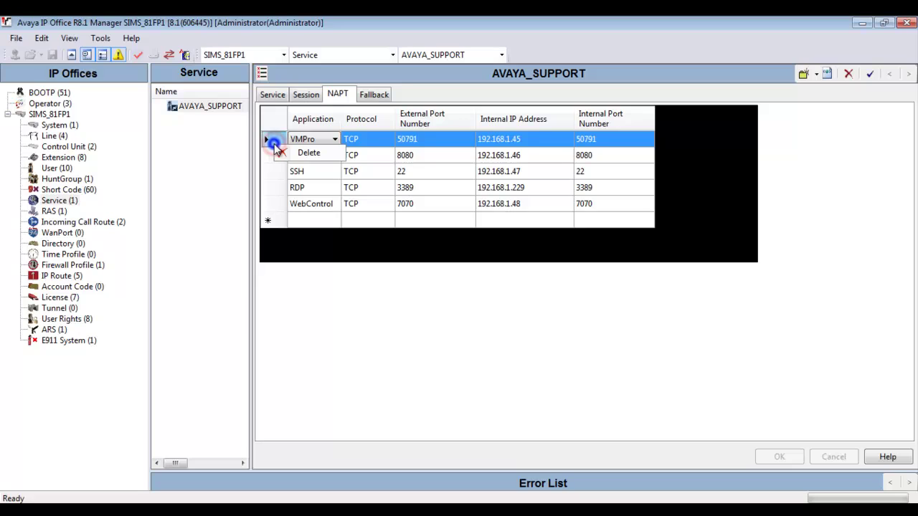
pyautogui.click(295, 151)
pyautogui.click(277, 142)
pyautogui.rightClick(280, 143)
pyautogui.click(305, 149)
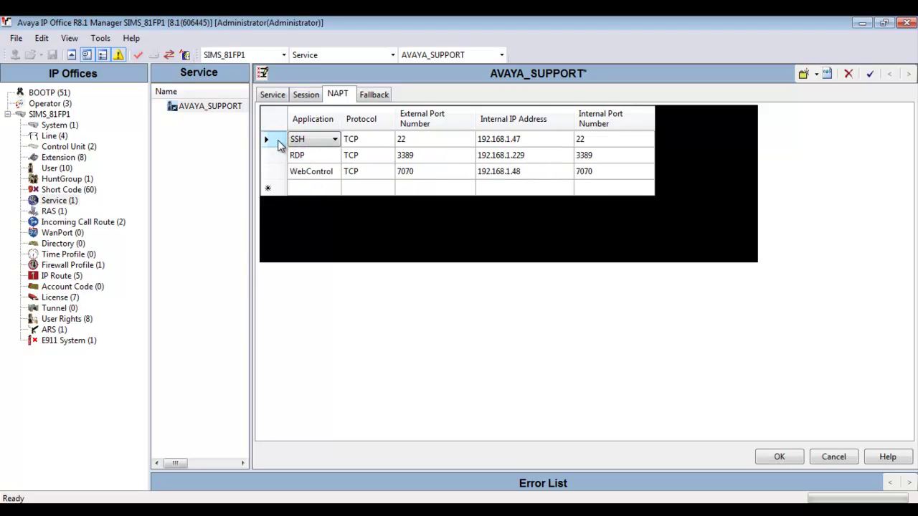
pyautogui.click(277, 141)
pyautogui.rightClick(280, 143)
pyautogui.click(298, 149)
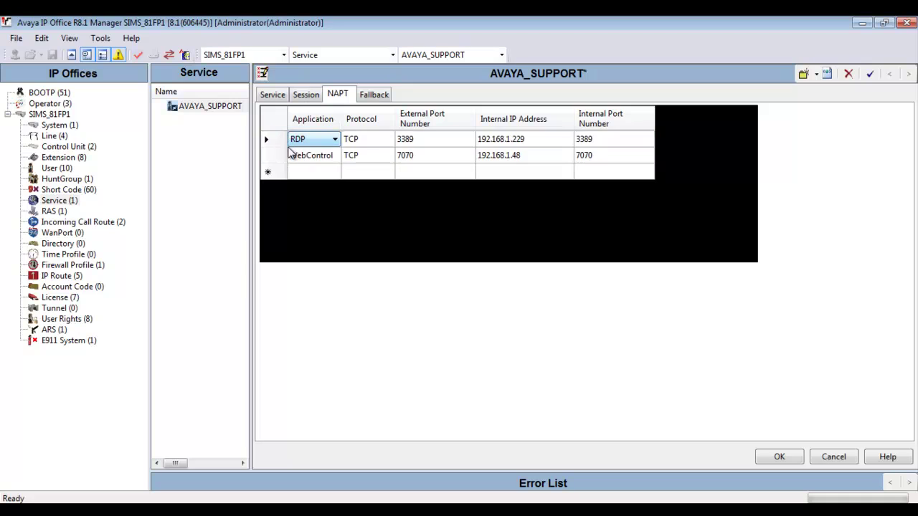
pyautogui.click(278, 155)
pyautogui.rightClick(280, 155)
pyautogui.click(314, 163)
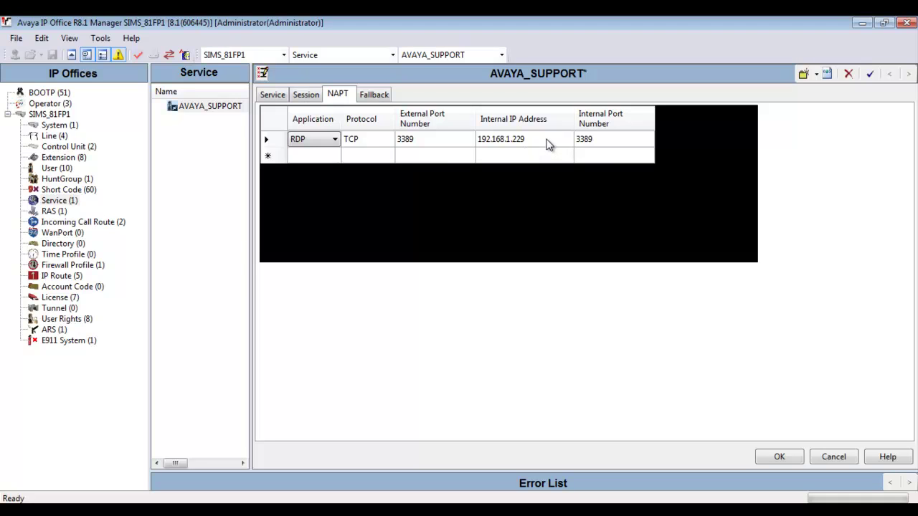
pyautogui.click(360, 156)
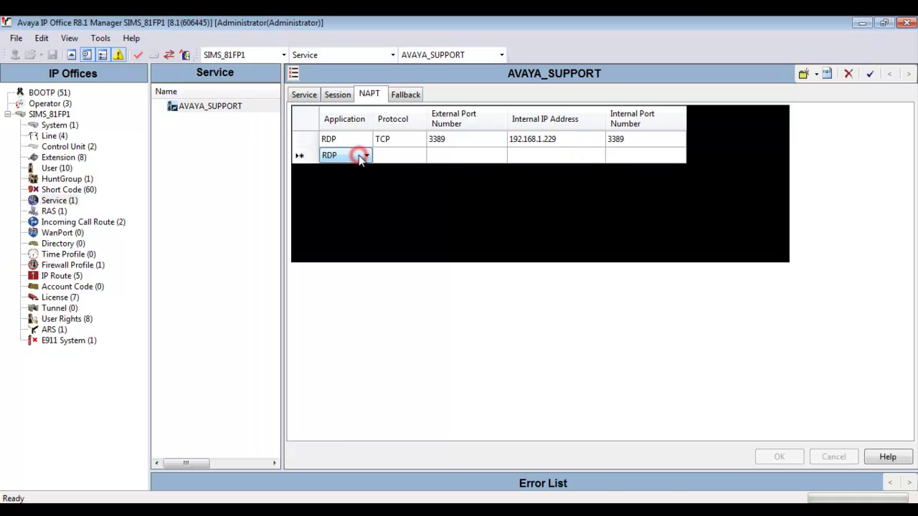
# Step: Add a Custom NAPT rule using TCP with external port 33891
pyautogui.click(366, 155)
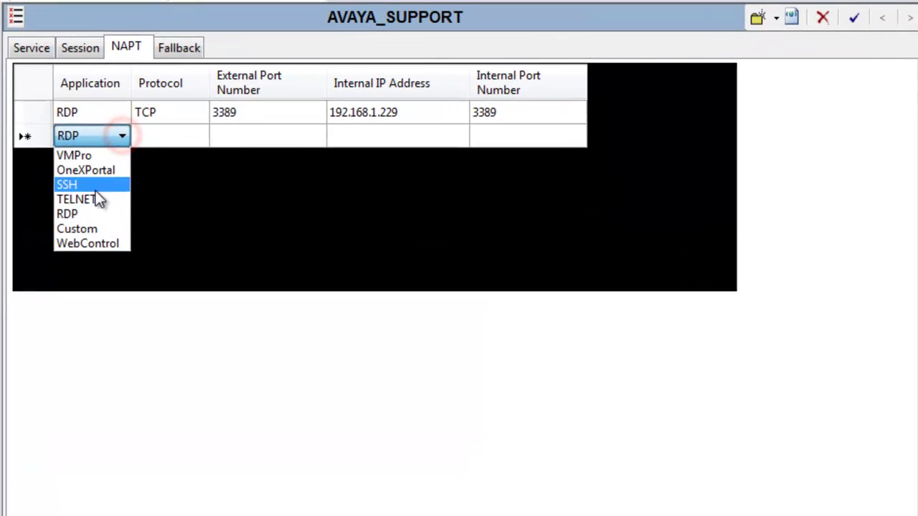
pyautogui.click(90, 229)
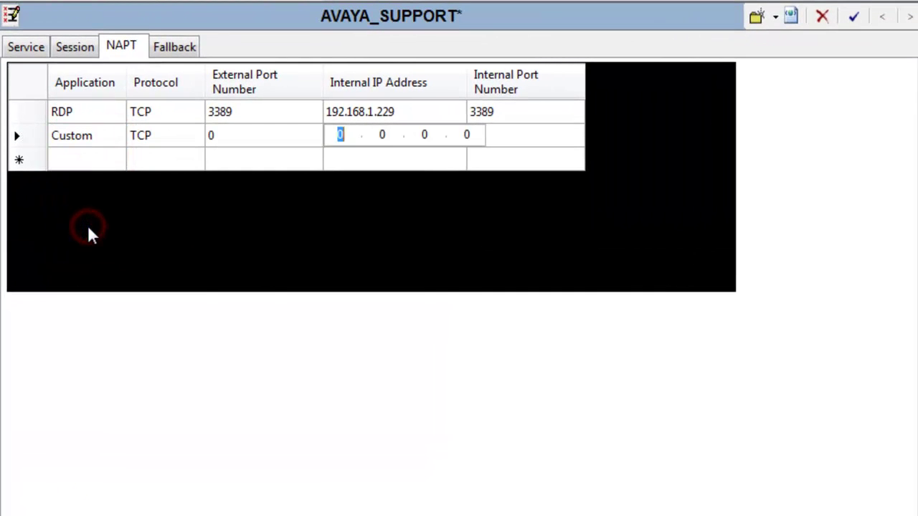
pyautogui.click(163, 136)
pyautogui.click(194, 136)
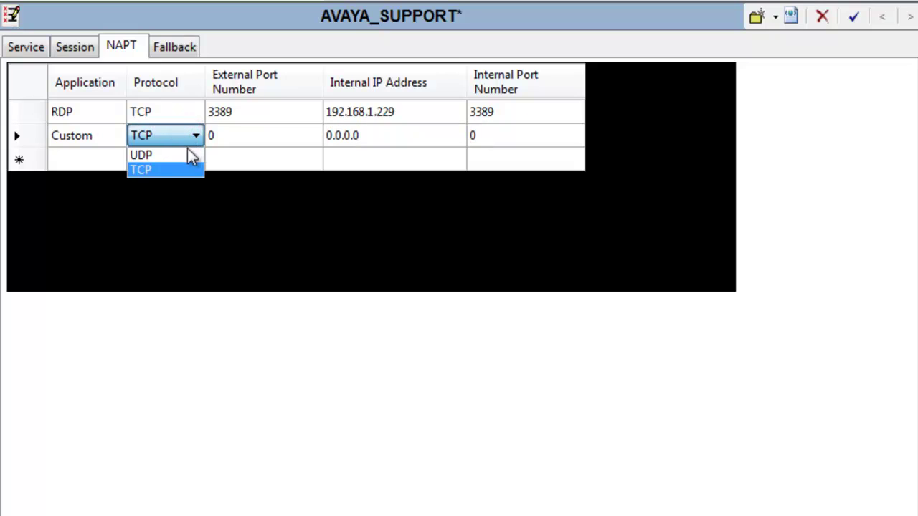
pyautogui.click(188, 170)
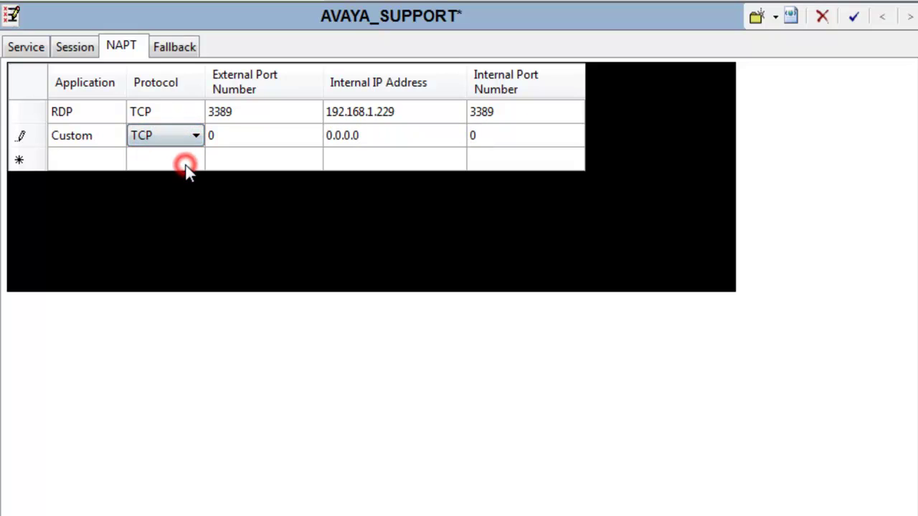
pyautogui.click(232, 134)
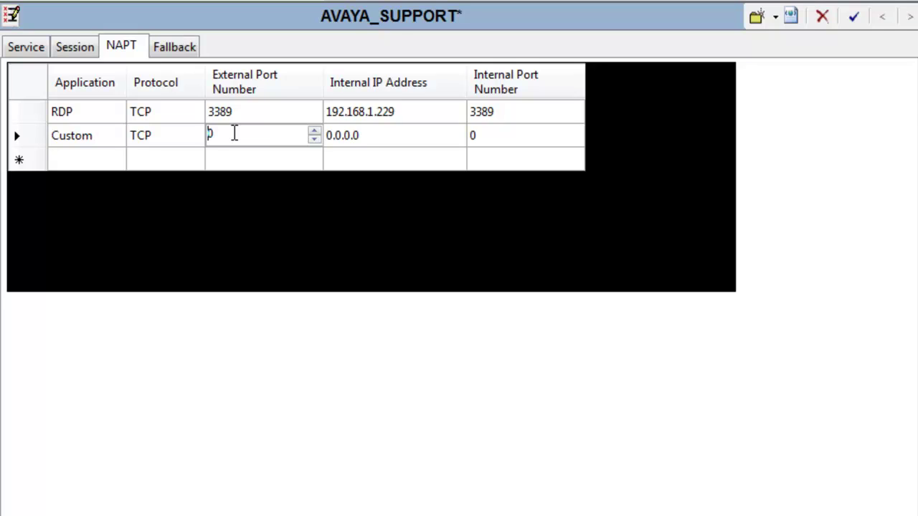
pyautogui.press('Delete')
pyautogui.write('33891')
# Step: Point the Custom rule to internal IP 192.168.1.130, internal port 3389
pyautogui.click(395, 135)
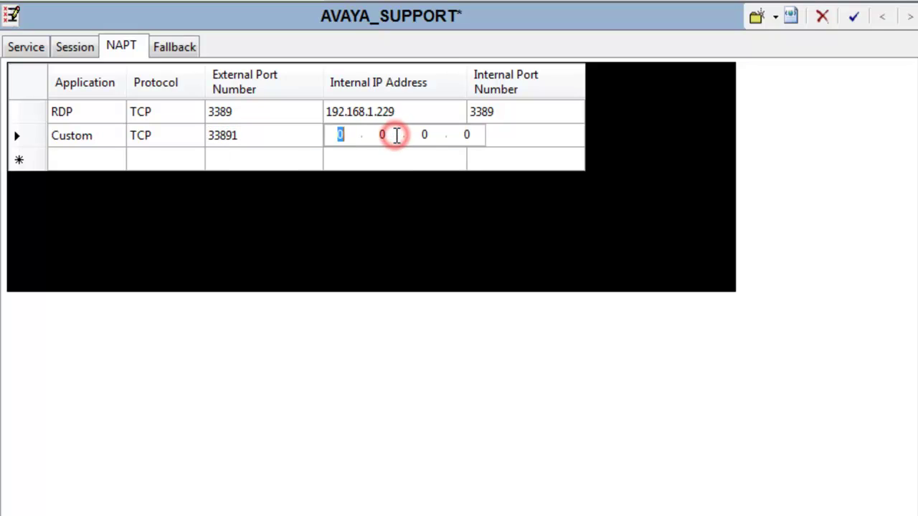
pyautogui.write('192.')
pyautogui.write('168.1')
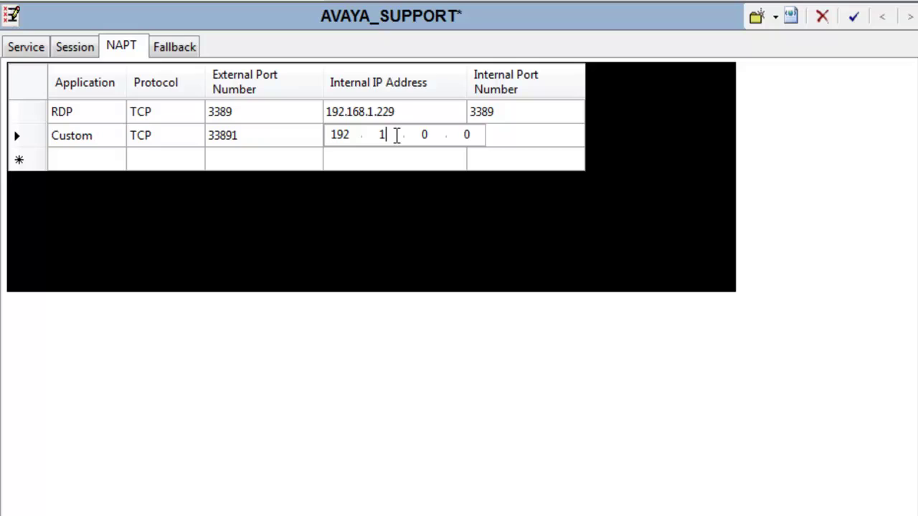
pyautogui.write('.130')
pyautogui.press('Return')
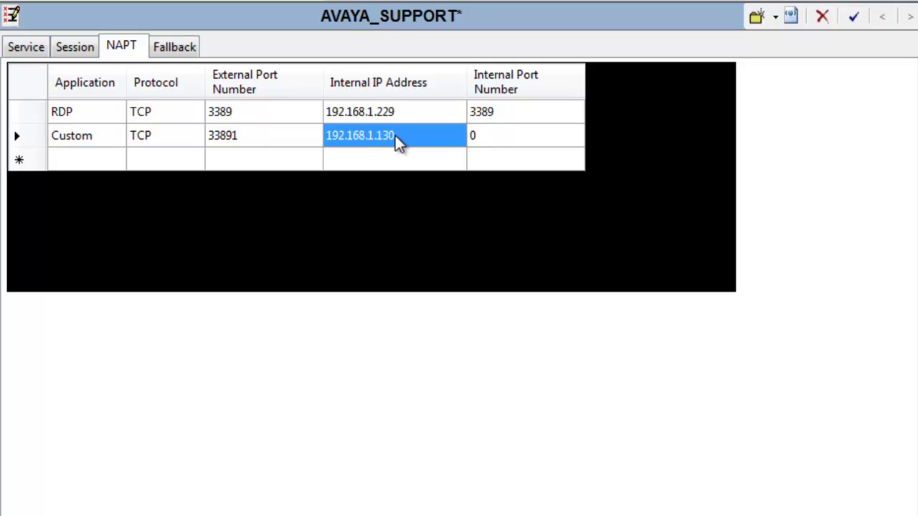
pyautogui.doubleClick(482, 133)
pyautogui.press('Delete')
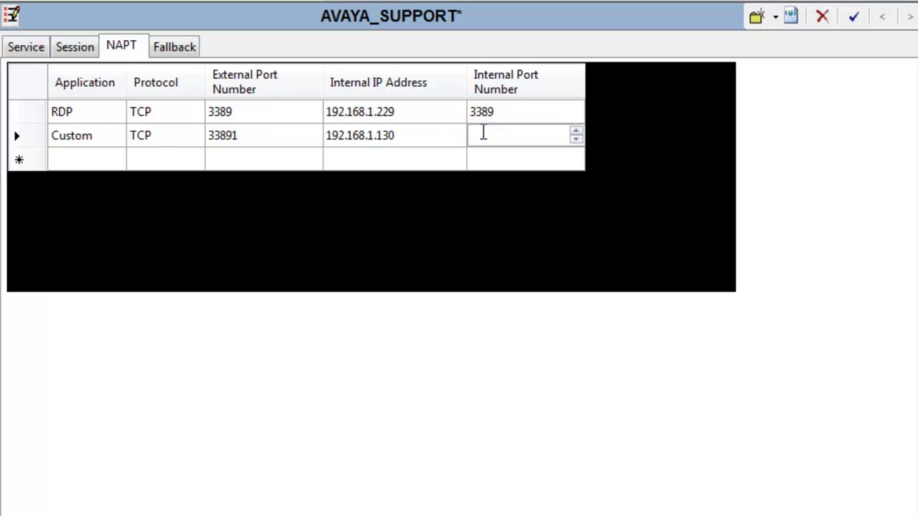
pyautogui.write('3389')
pyautogui.click(577, 212)
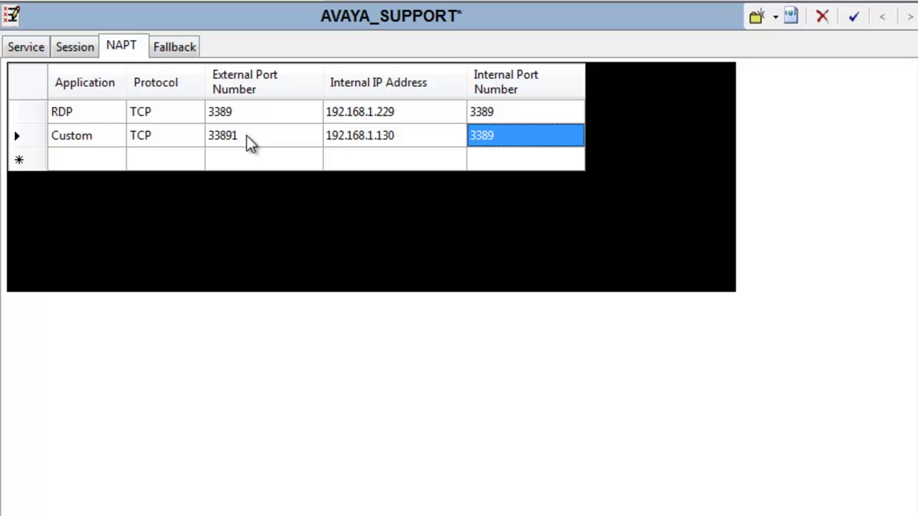
# Step: Add an SSH NAPT rule pointing to internal IP 192.168.1.135
pyautogui.click(118, 161)
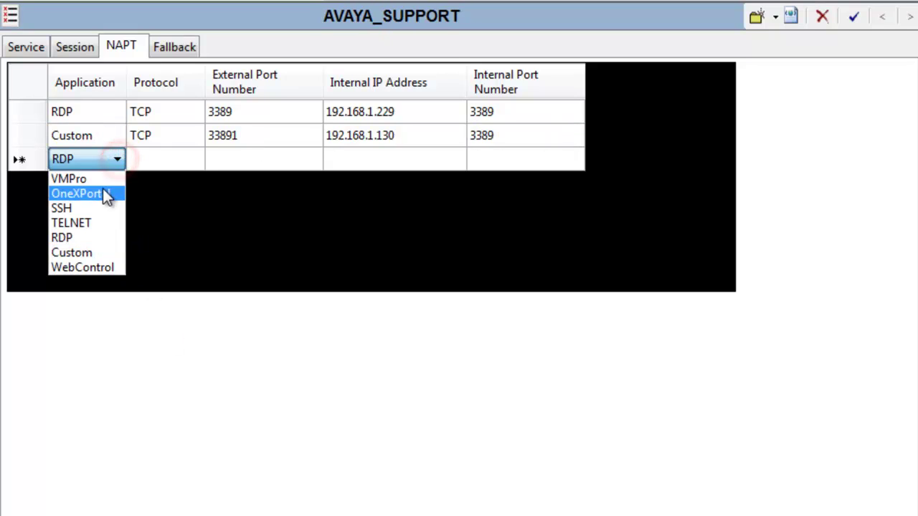
pyautogui.click(102, 202)
pyautogui.write('192.168.1.1')
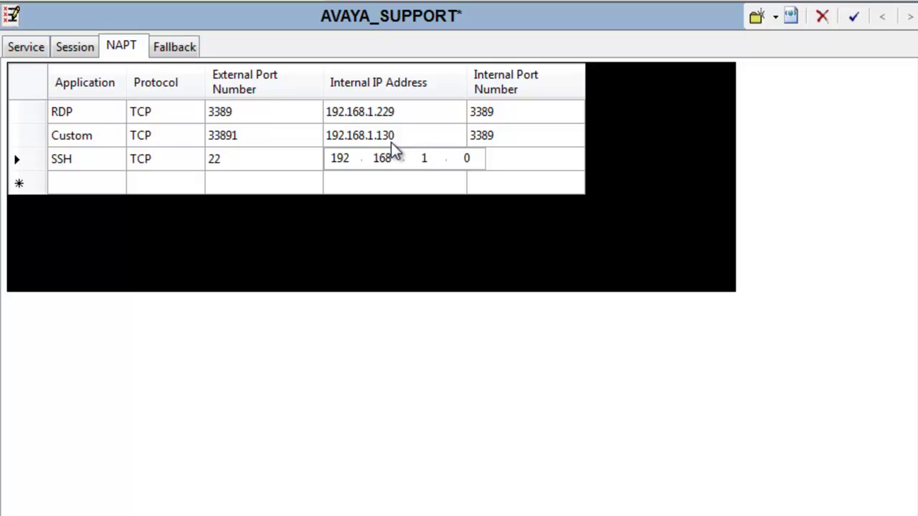
pyautogui.write('35')
pyautogui.press('Return')
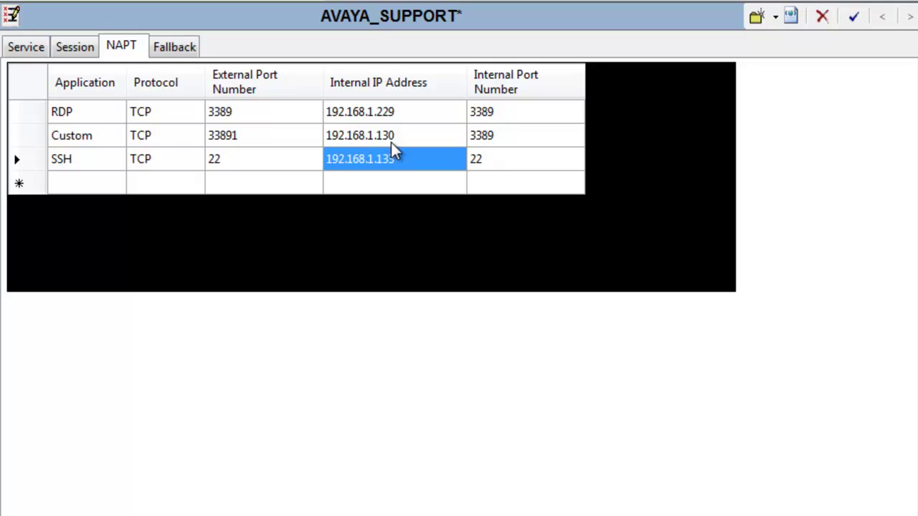
# Step: Add another Custom NAPT rule with external port 221
pyautogui.click(113, 183)
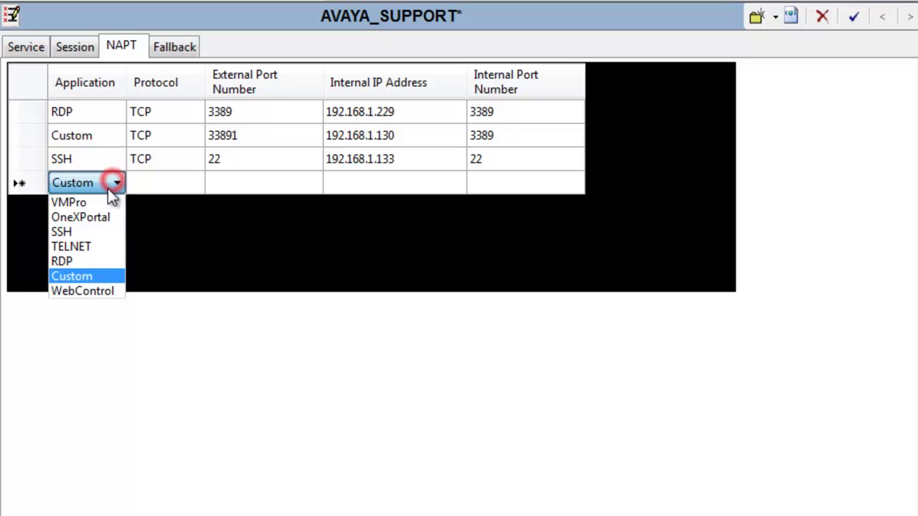
pyautogui.click(99, 278)
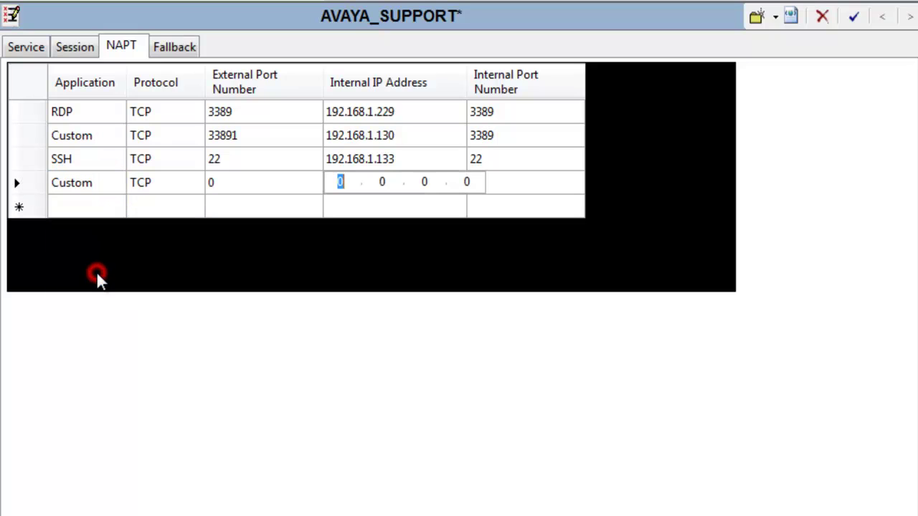
pyautogui.click(240, 182)
pyautogui.press('BackSpace')
pyautogui.write('221')
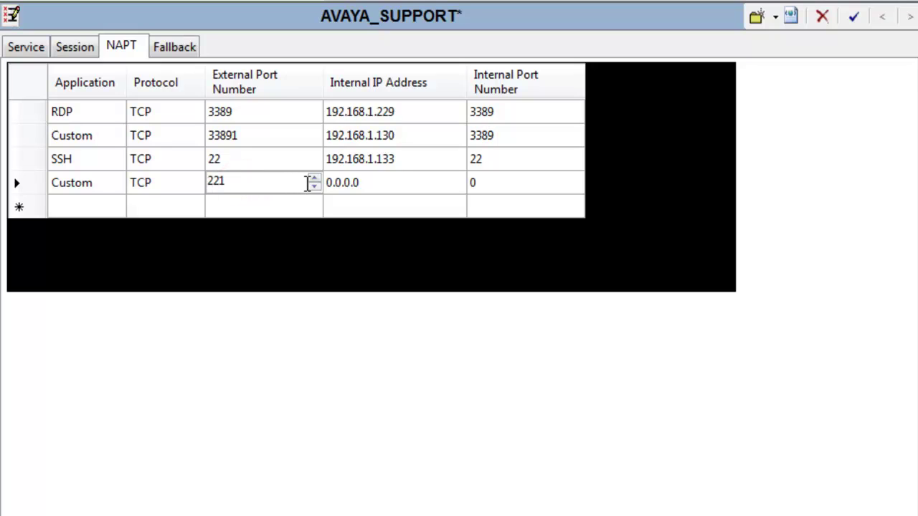
pyautogui.click(309, 189)
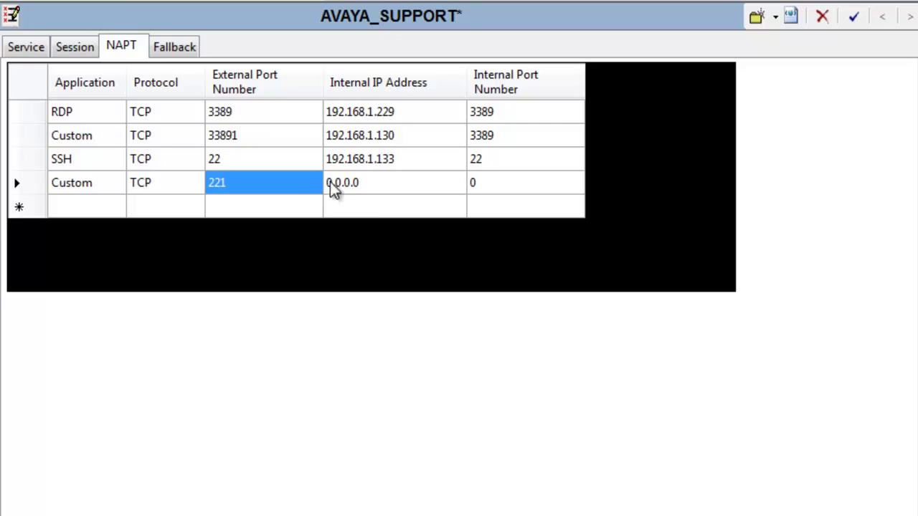
# Step: Forward the Custom rule to 192.168.1.135 port 22 and accept the NAPT rules
pyautogui.click(367, 181)
pyautogui.write('192.168.1.')
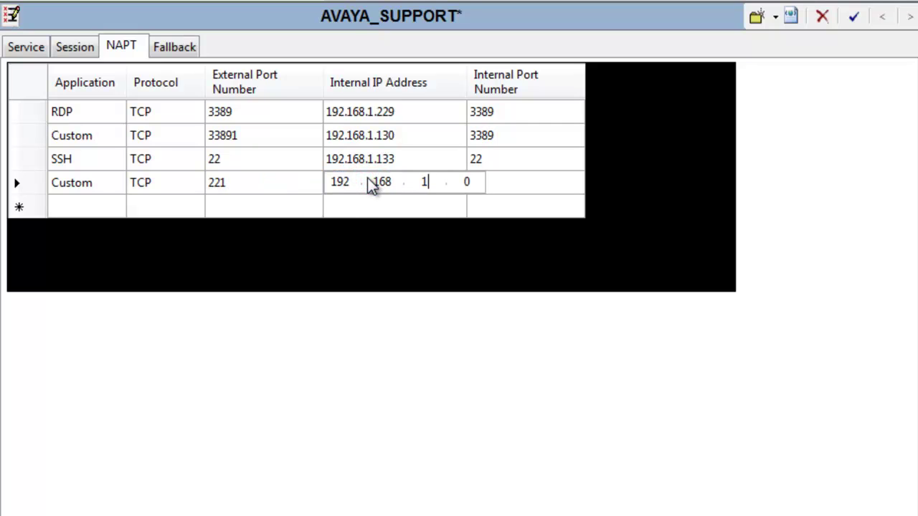
pyautogui.write('135')
pyautogui.press('Return')
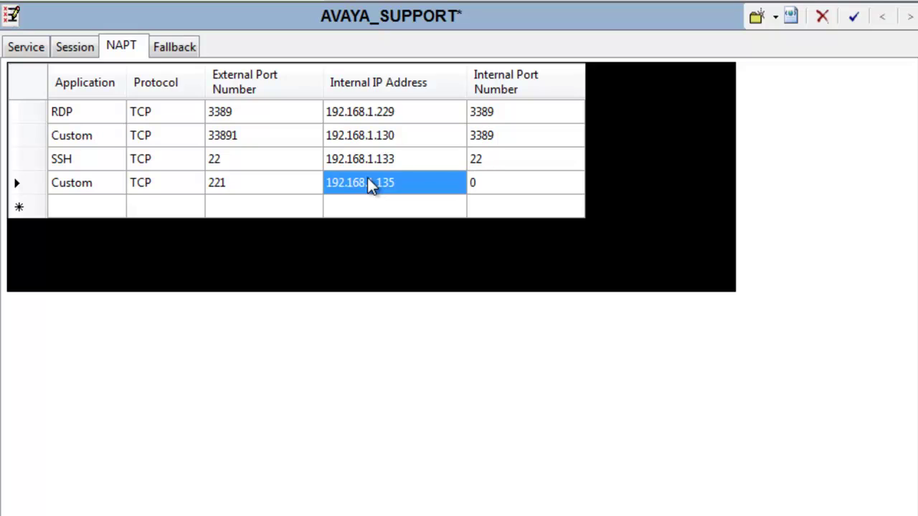
pyautogui.click(492, 180)
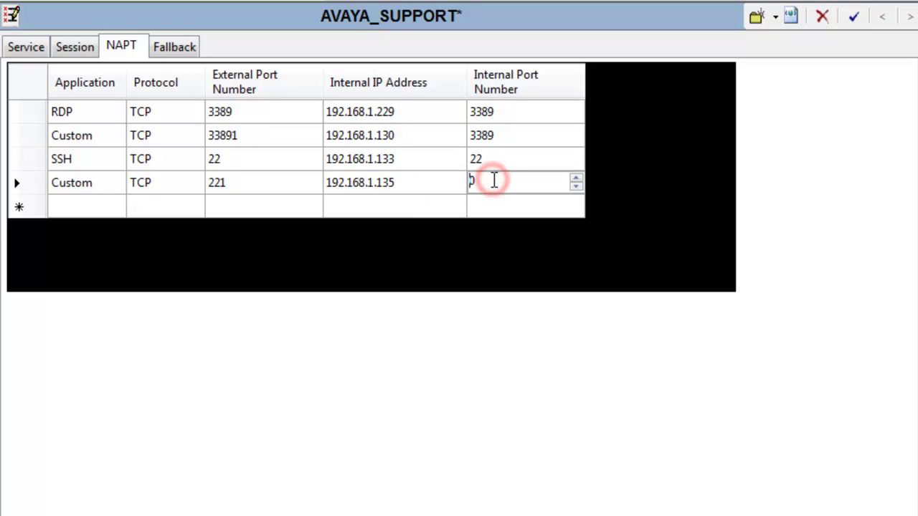
pyautogui.write('22')
pyautogui.click(508, 202)
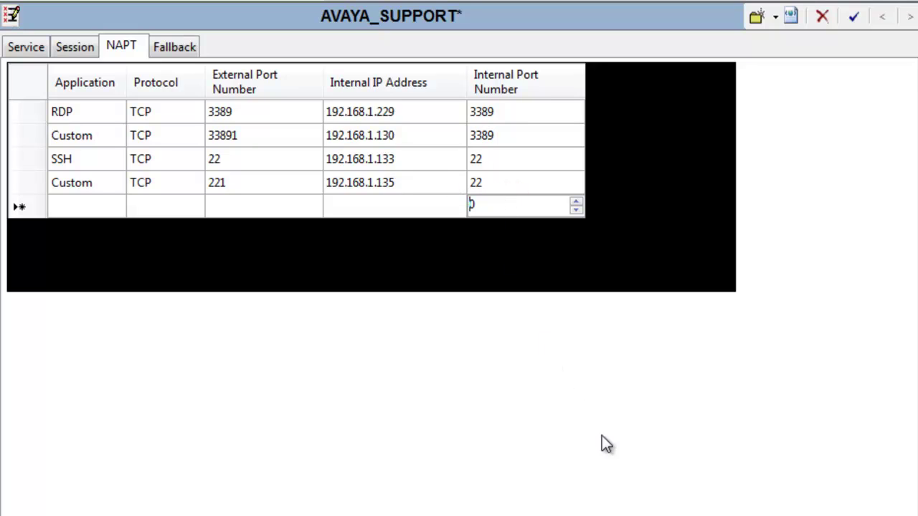
pyautogui.press('Return')
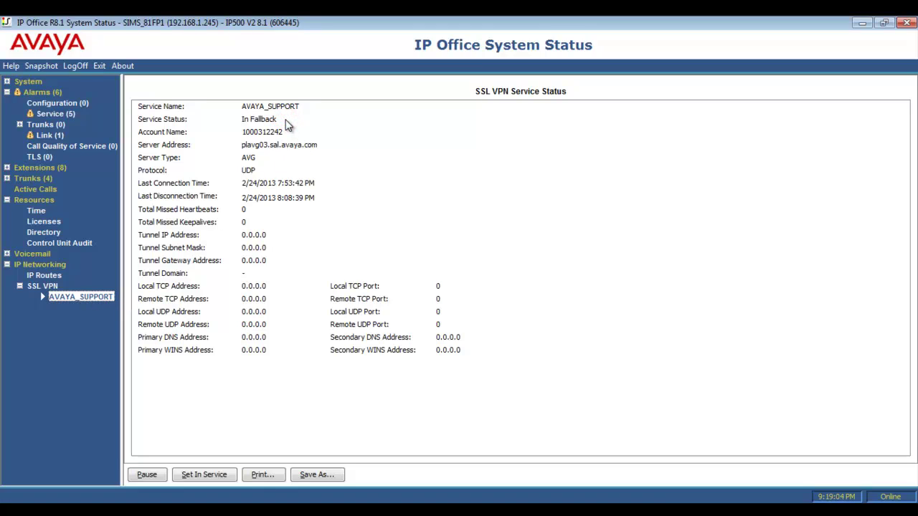
# Step: Check that the AVAYA_SUPPORT SSL VPN shows In Fallback, then switch to SysMonitor
pyautogui.click(280, 237)
pyautogui.hotkey('alt', 'Tab')
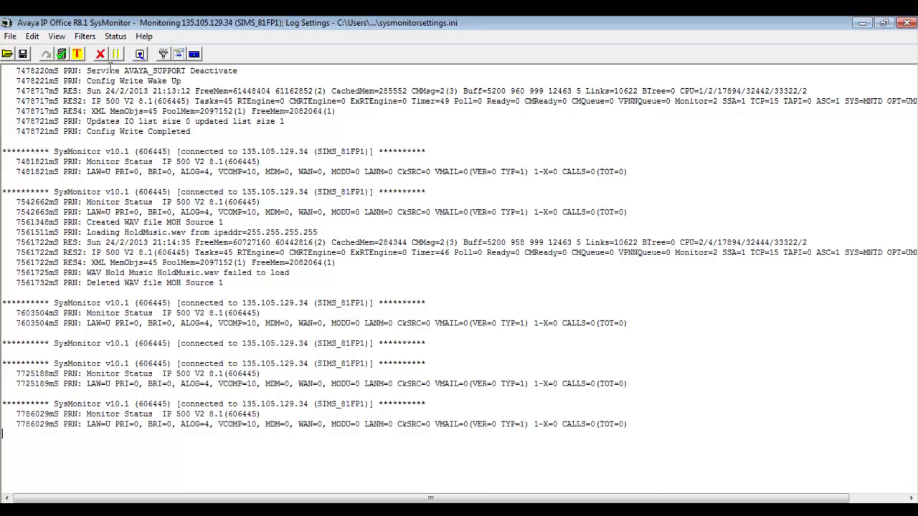
# Step: In Trace Options, tick VPN Configuration, Session, SessionState and System Development Tracing, then apply
pyautogui.click(85, 36)
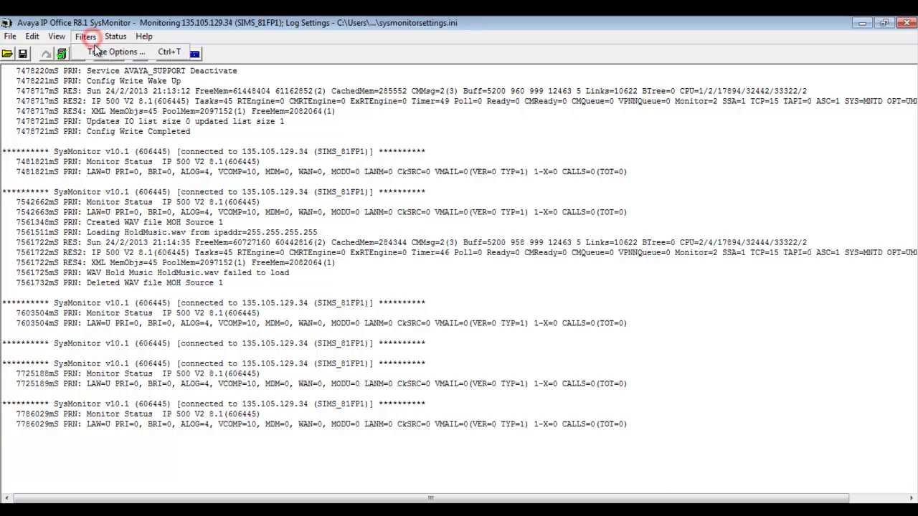
pyautogui.click(99, 53)
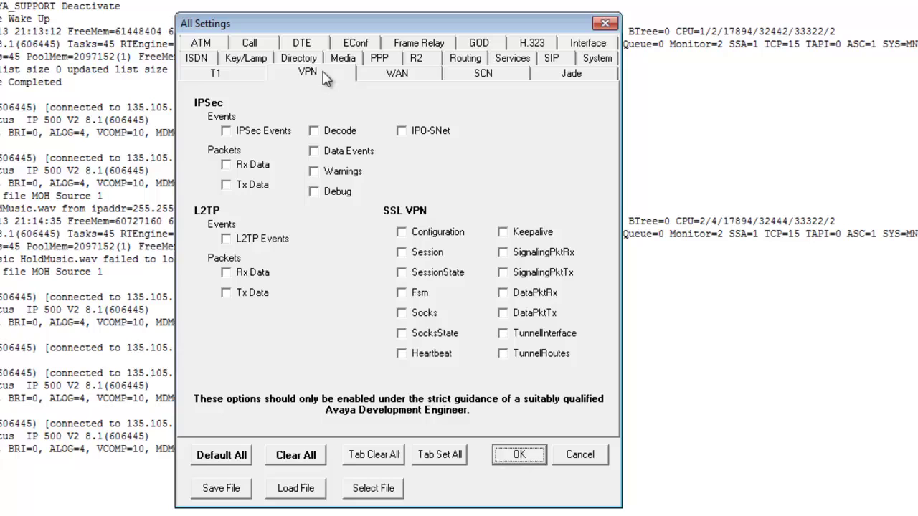
pyautogui.click(399, 127)
pyautogui.click(402, 232)
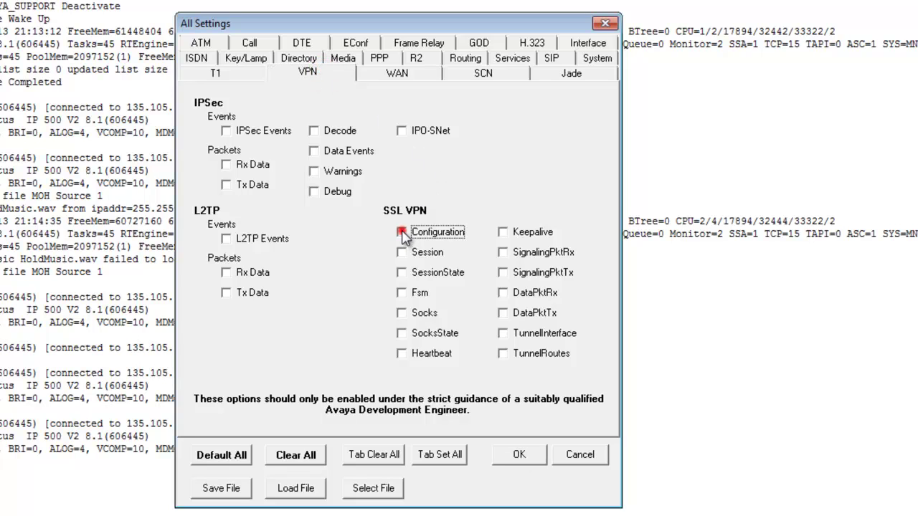
pyautogui.click(401, 253)
pyautogui.click(402, 272)
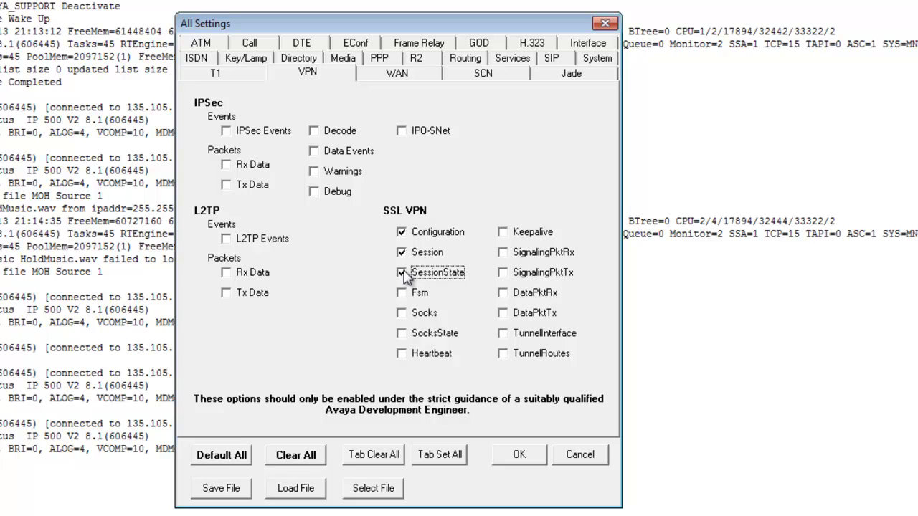
pyautogui.click(598, 60)
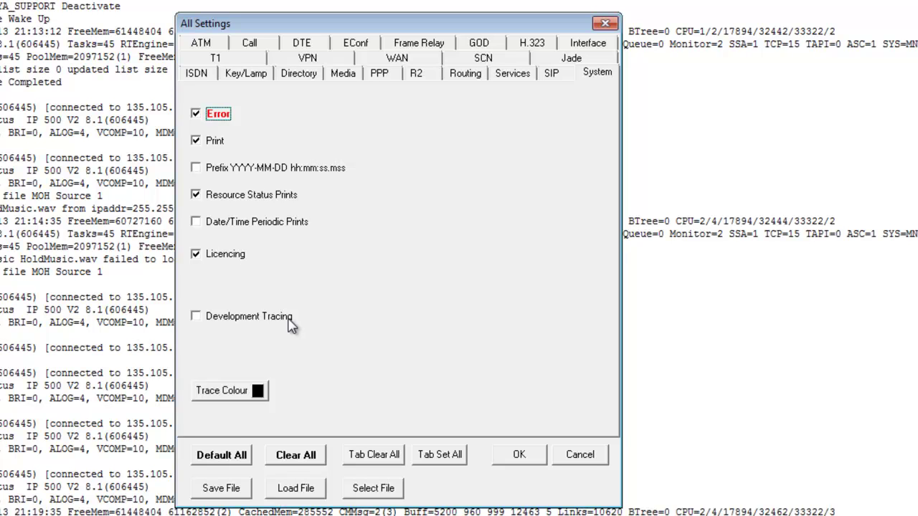
pyautogui.click(291, 324)
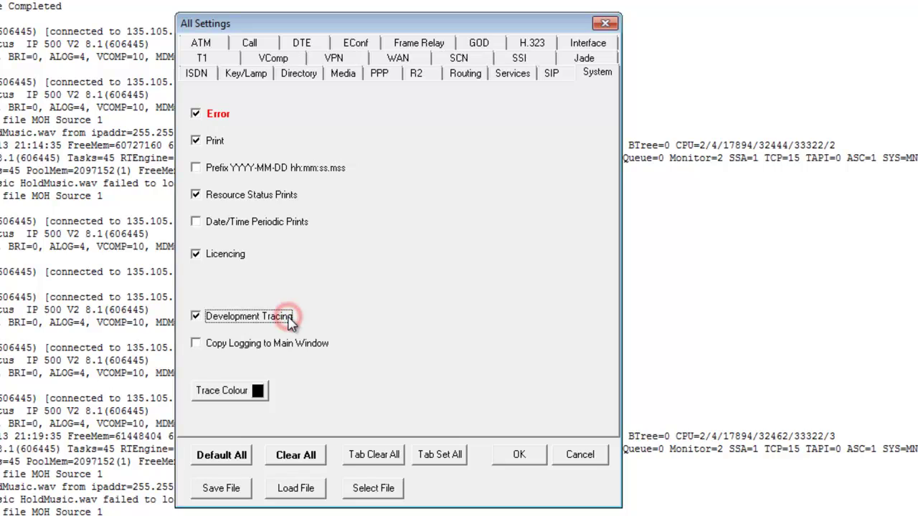
pyautogui.click(511, 456)
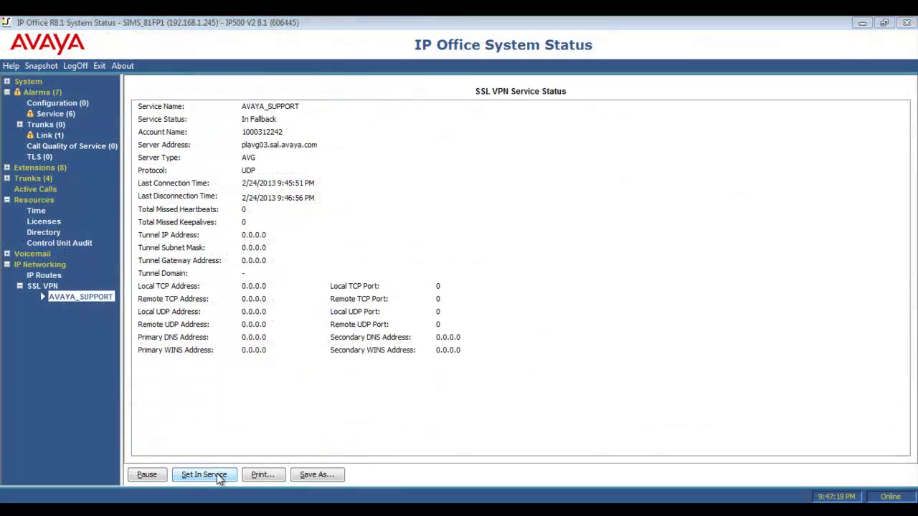
# Step: Set the AVAYA_SUPPORT SSL VPN service In Service and return to the SysMonitor log
pyautogui.click(204, 474)
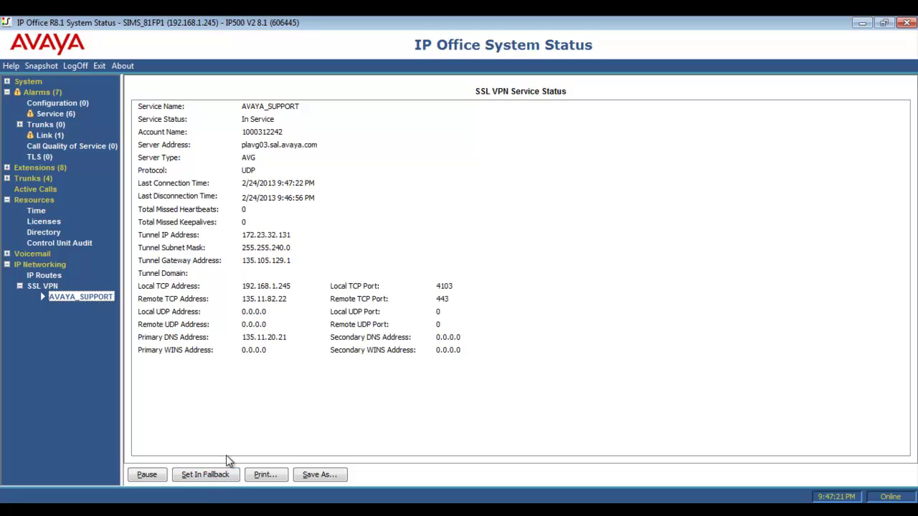
pyautogui.click(301, 235)
pyautogui.hotkey('alt', 'Tab')
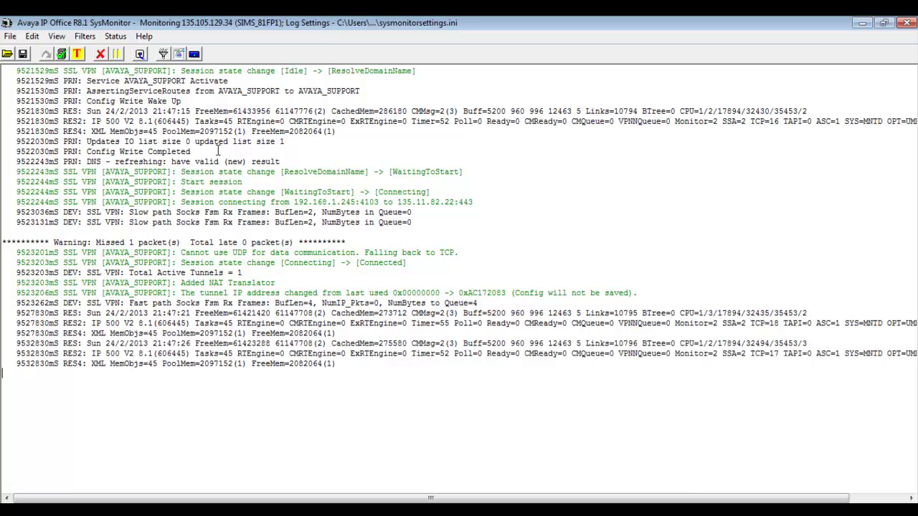
# Step: Stop screen logging and review the AVAYA_SUPPORT Connected and Added NAT Translator lines
pyautogui.click(116, 55)
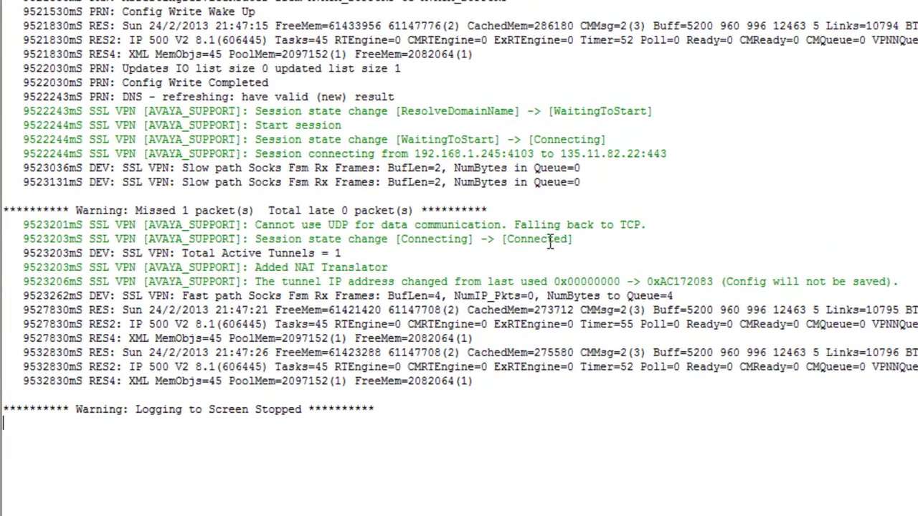
pyautogui.click(577, 239)
pyautogui.click(404, 267)
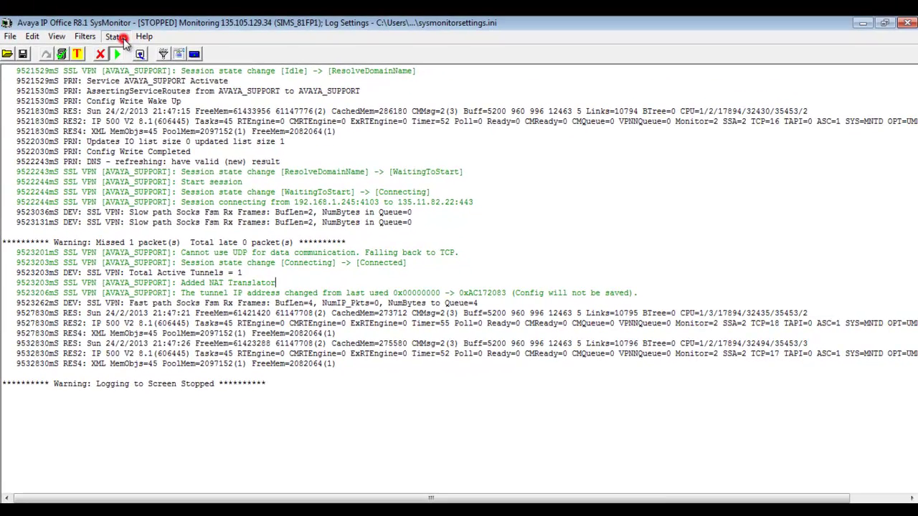
pyautogui.click(120, 38)
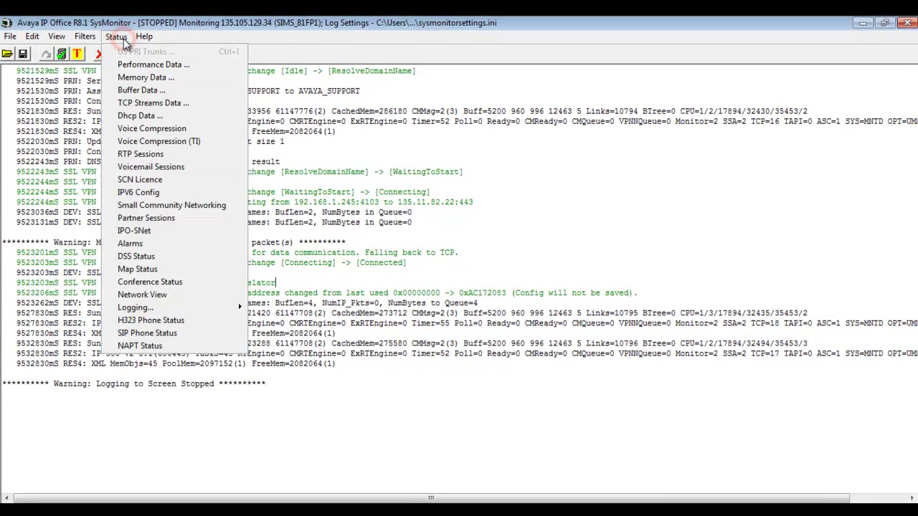
# Step: Show NAPT Status full-screen and select the LAN2 TCP session to 192.168.1.229 port 3389
pyautogui.click(168, 346)
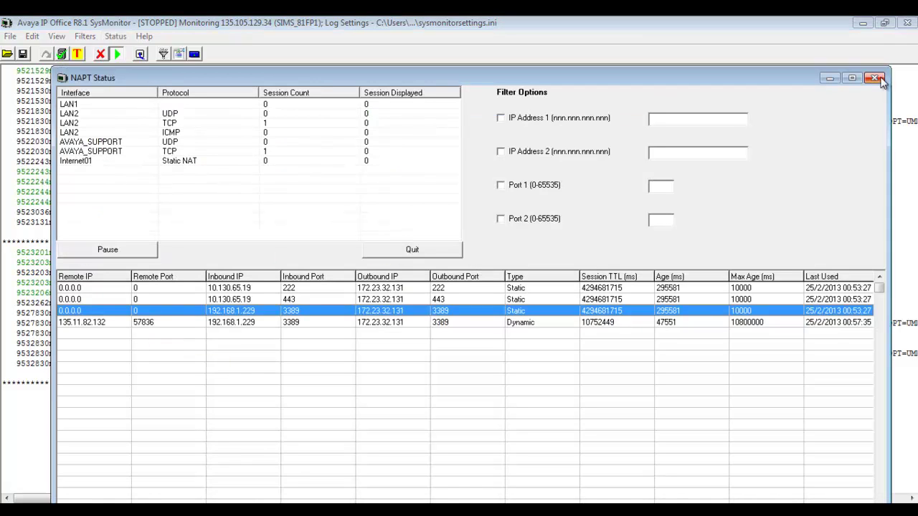
pyautogui.click(852, 78)
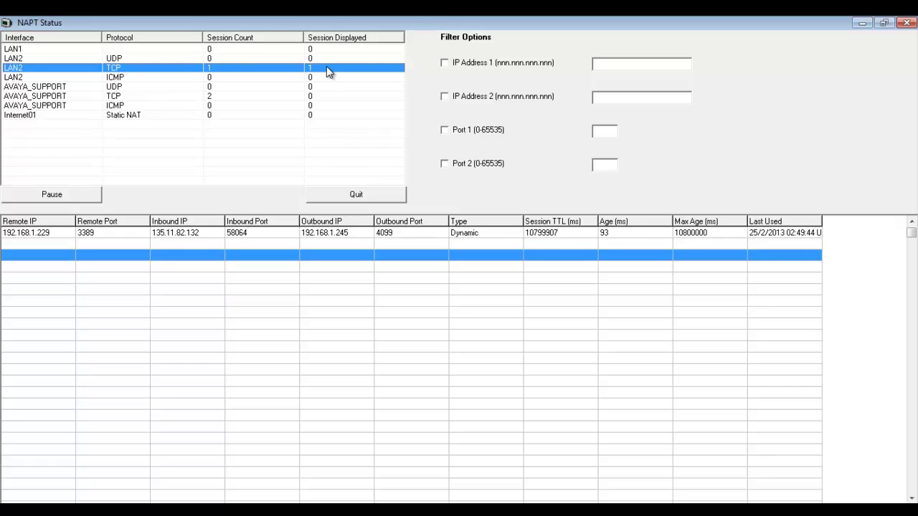
pyautogui.click(137, 235)
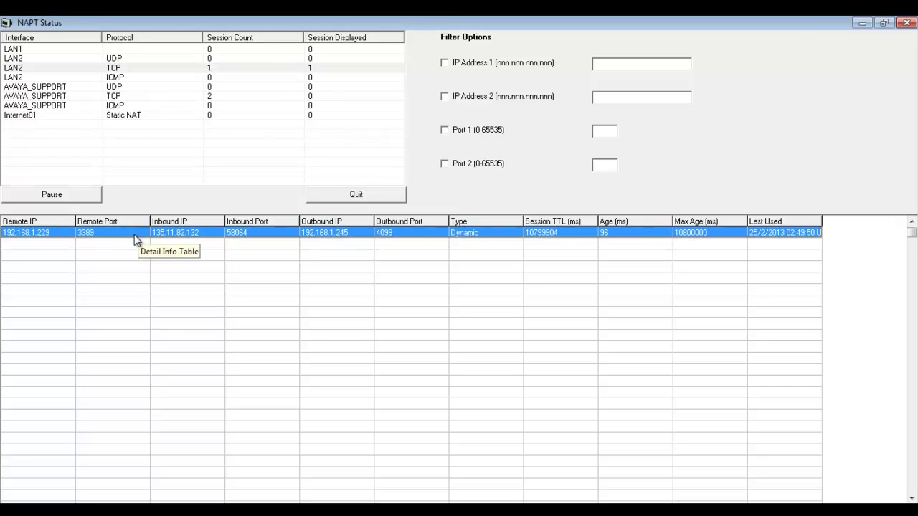